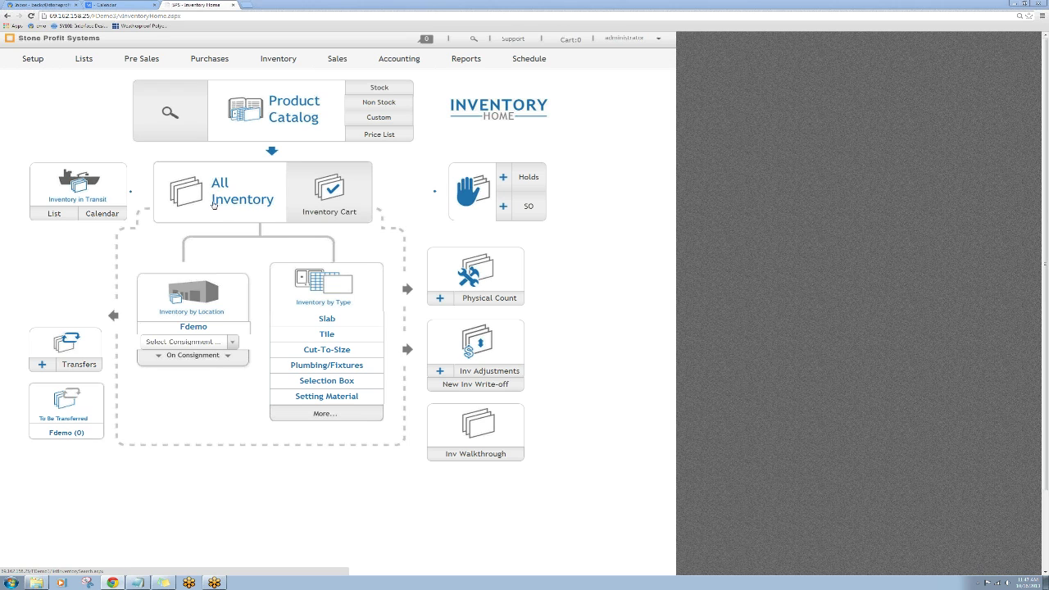
Open the search for all inventory and examine its name, color, location, form, group, category, origin and size filters
{"action": "left_click", "coordinate": [214, 200]}
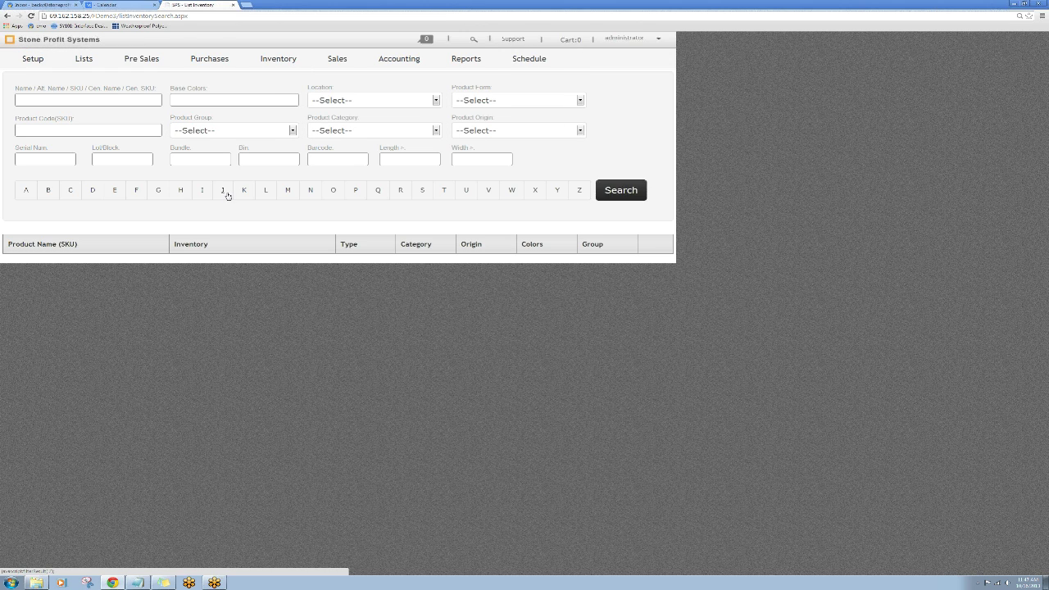
{"action": "left_click_drag", "start_coordinate": [11, 85], "coordinate": [363, 95]}
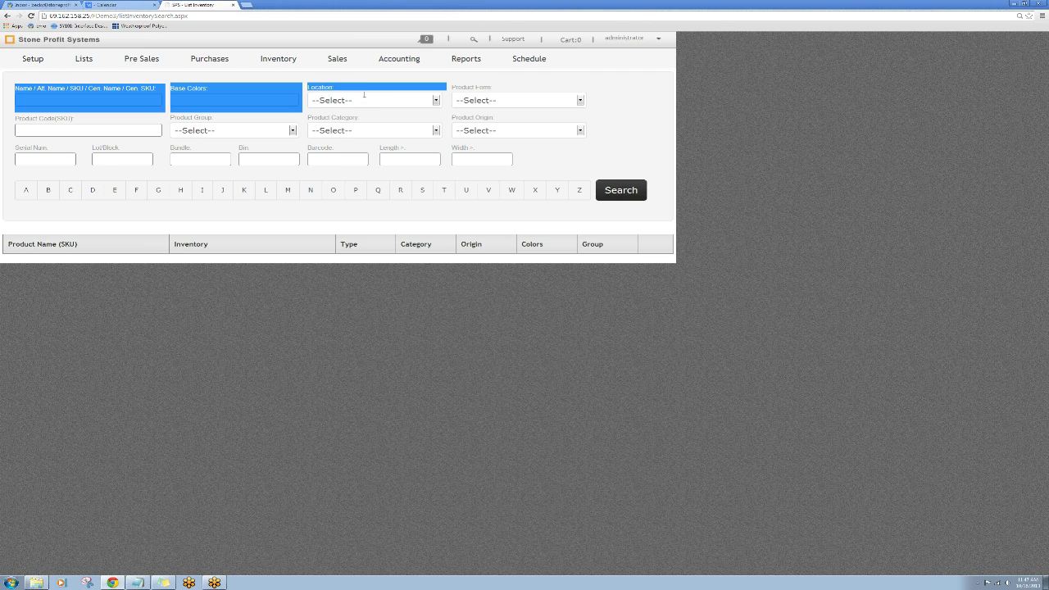
{"action": "left_click_drag", "start_coordinate": [428, 95], "coordinate": [499, 91]}
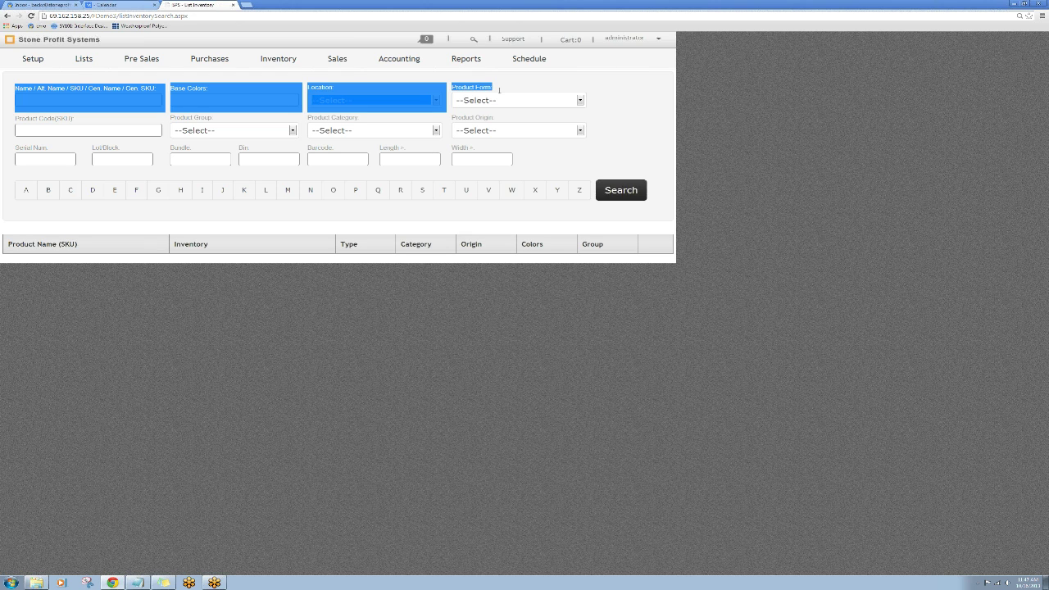
{"action": "left_click", "coordinate": [510, 91]}
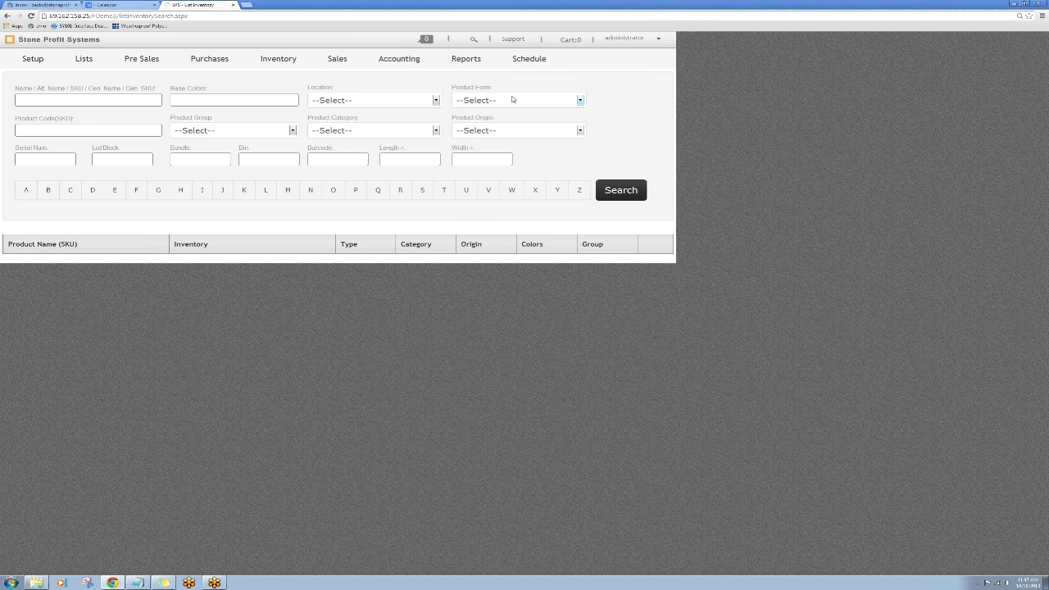
{"action": "left_click", "coordinate": [512, 99]}
{"action": "left_click", "coordinate": [512, 99]}
{"action": "left_click", "coordinate": [241, 132]}
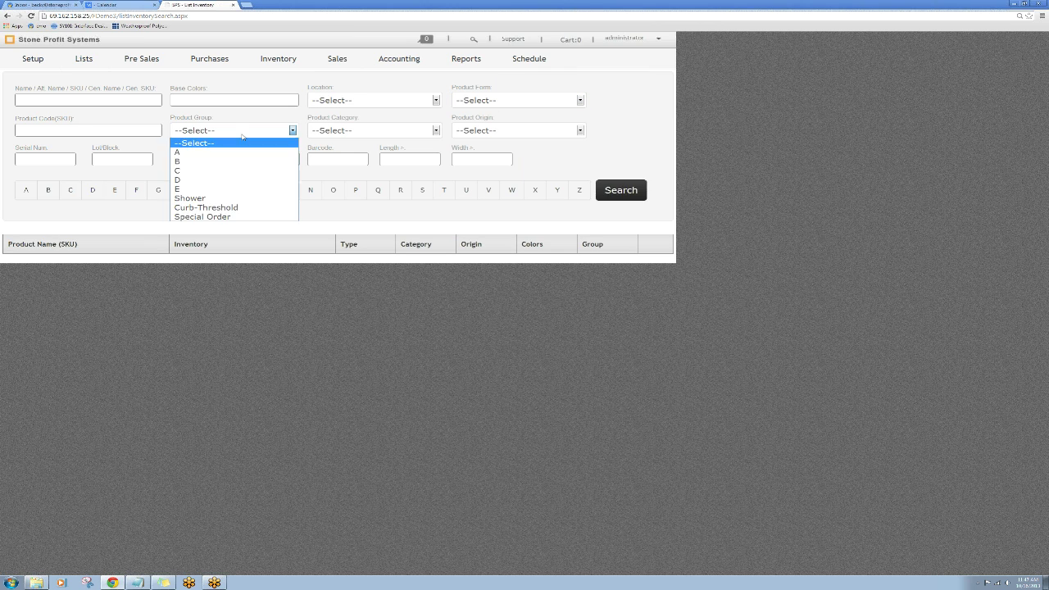
{"action": "left_click", "coordinate": [410, 127]}
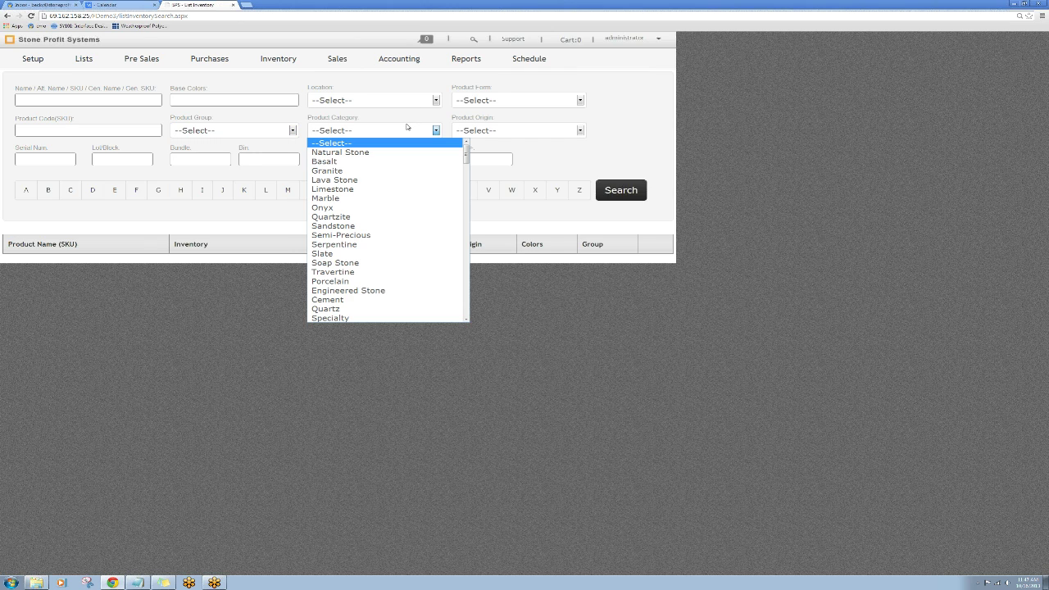
{"action": "left_click", "coordinate": [506, 129]}
{"action": "left_click", "coordinate": [375, 152]}
{"action": "left_click_drag", "start_coordinate": [376, 151], "coordinate": [496, 144]}
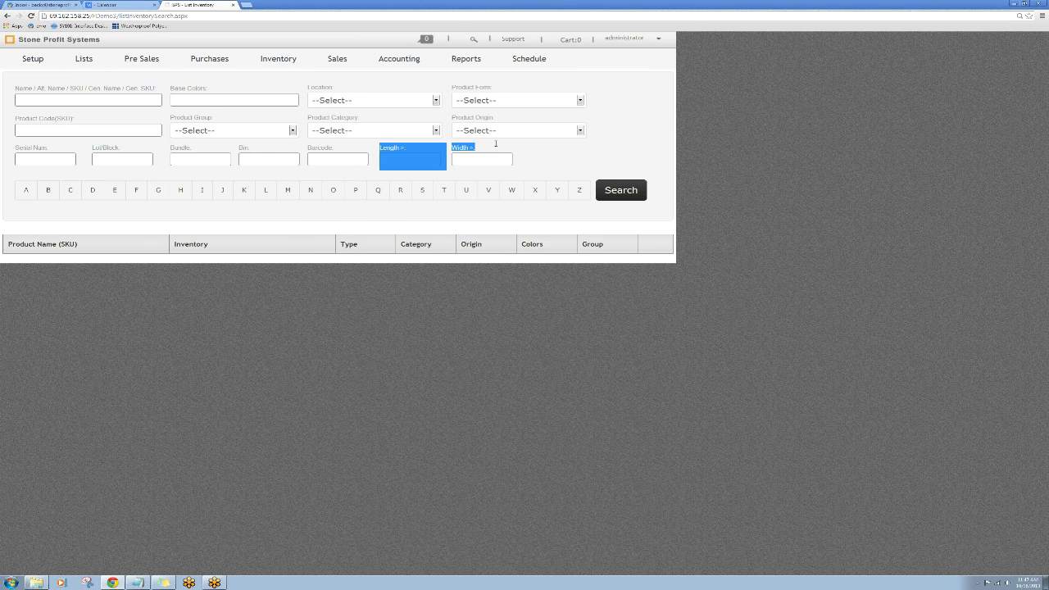
Search the inventory for ABSOLUTE and expand the slab list of Absolute Black - 2 cm (BLA2)
{"action": "left_click", "coordinate": [76, 99]}
{"action": "type", "text": "ABSOLUTE"}
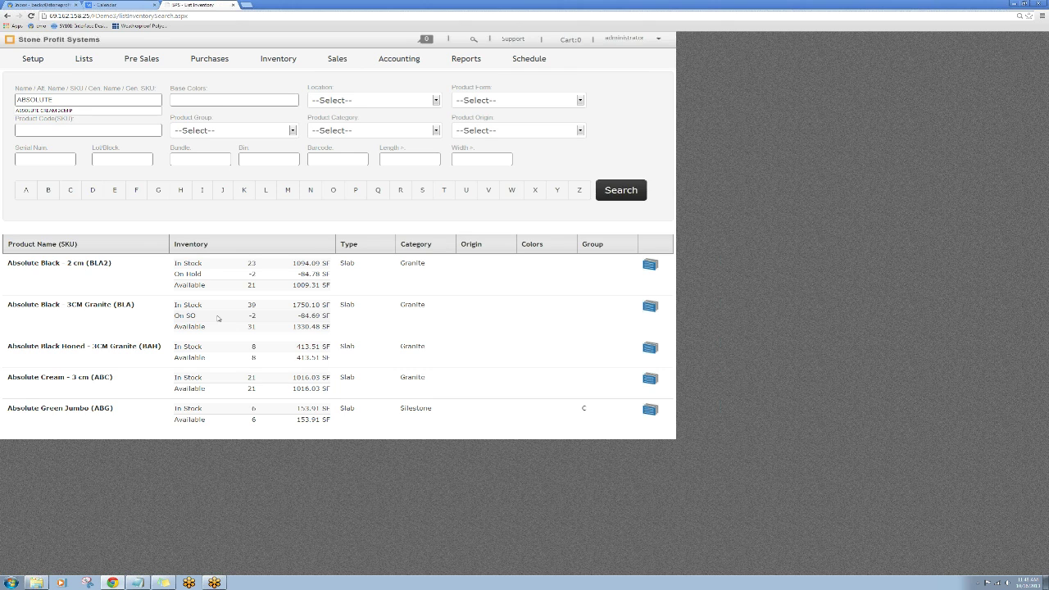
{"action": "left_click_drag", "start_coordinate": [170, 288], "coordinate": [352, 287]}
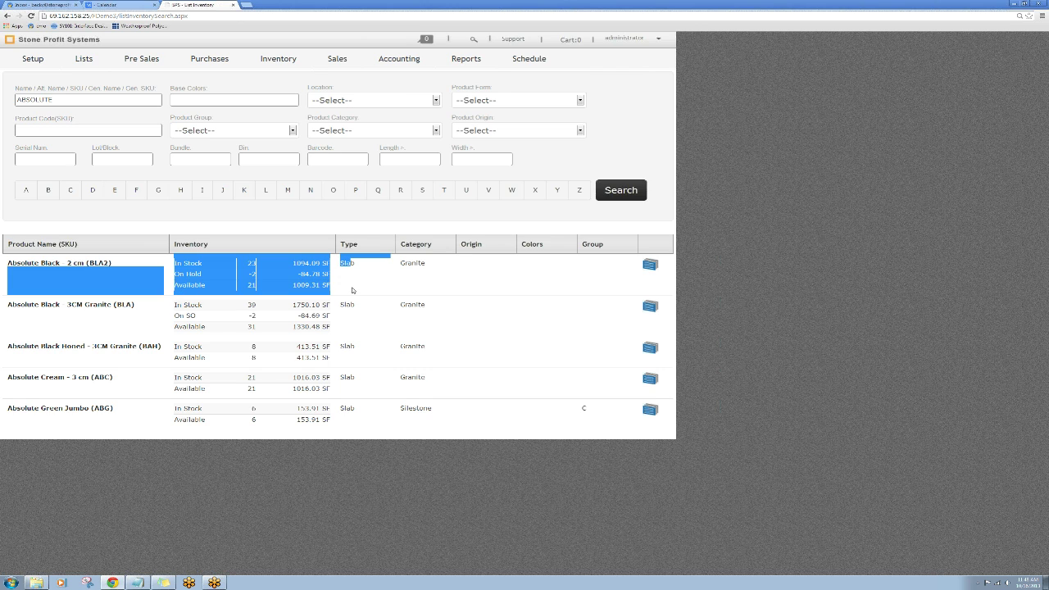
{"action": "left_click", "coordinate": [353, 287]}
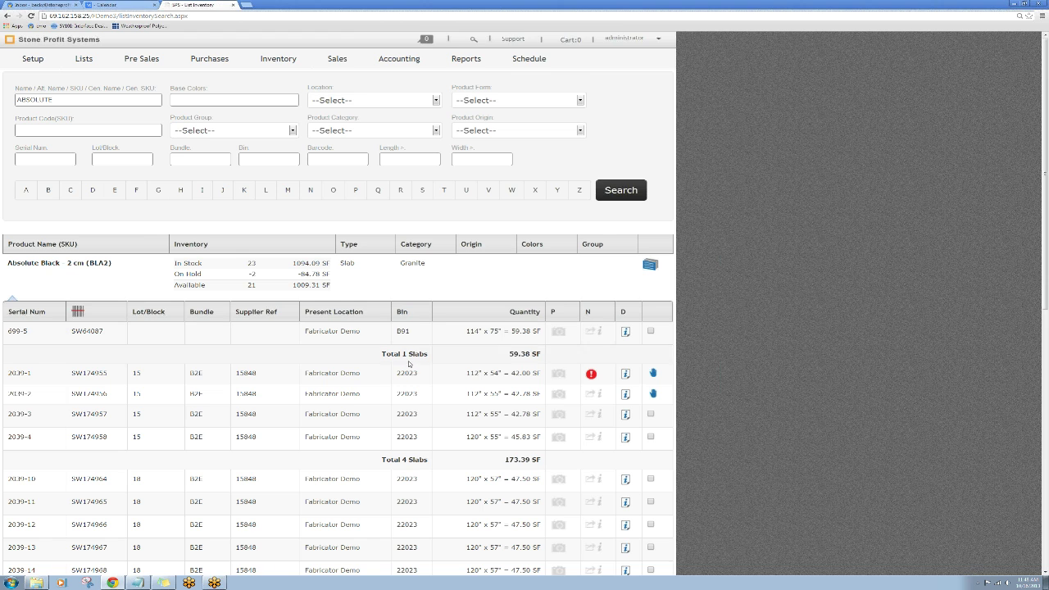
View the slab notes and the hold status details of slab 2039-1, and close the status details
{"action": "scroll", "coordinate": [410, 363], "scroll_direction": "down", "scroll_amount": 3}
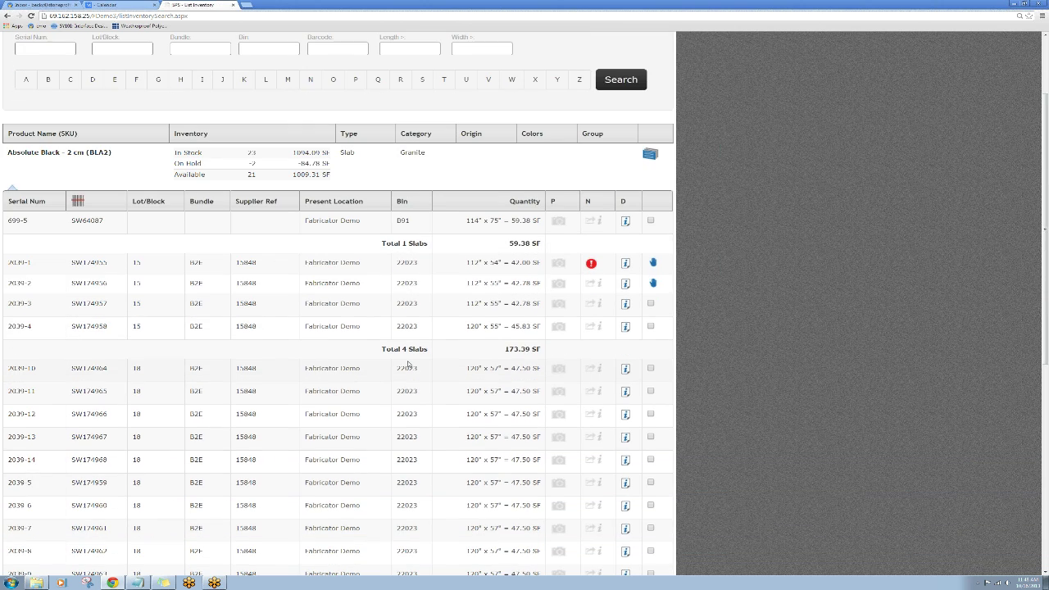
{"action": "left_click_drag", "start_coordinate": [31, 263], "coordinate": [4, 262]}
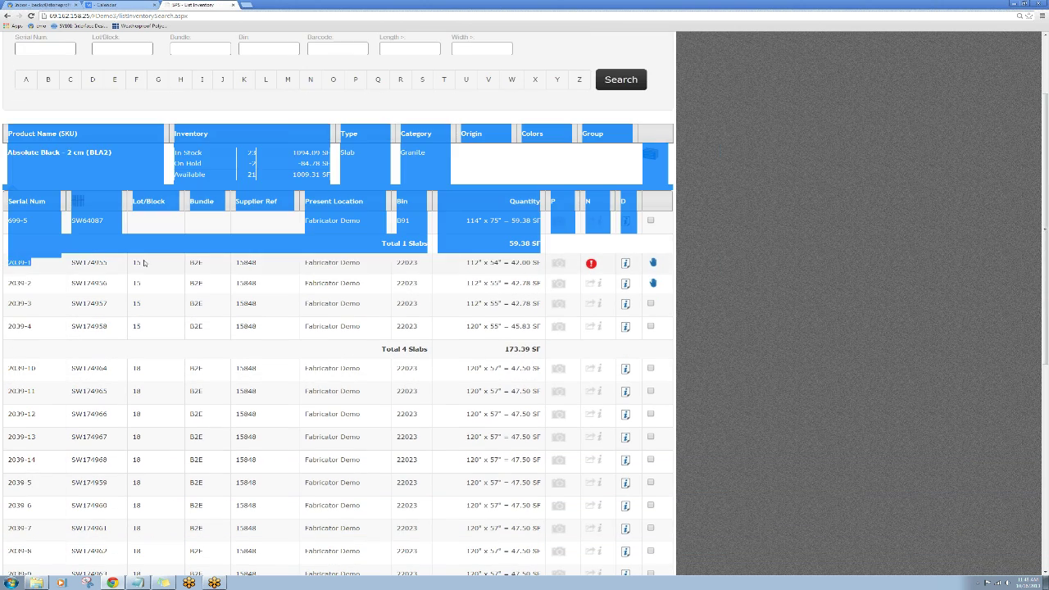
{"action": "left_click", "coordinate": [143, 262]}
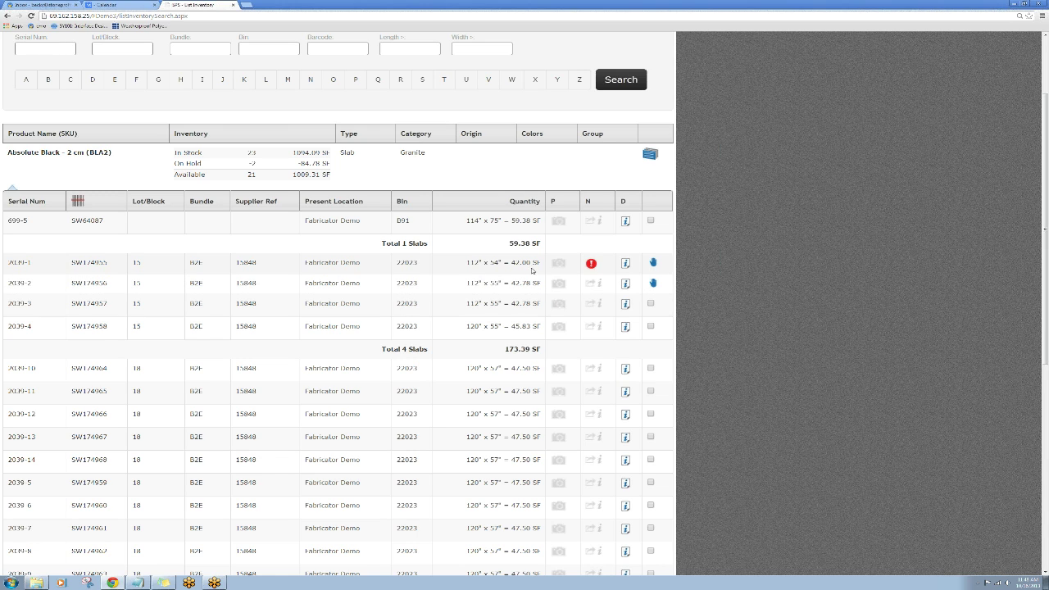
{"action": "mouse_move", "coordinate": [592, 265]}
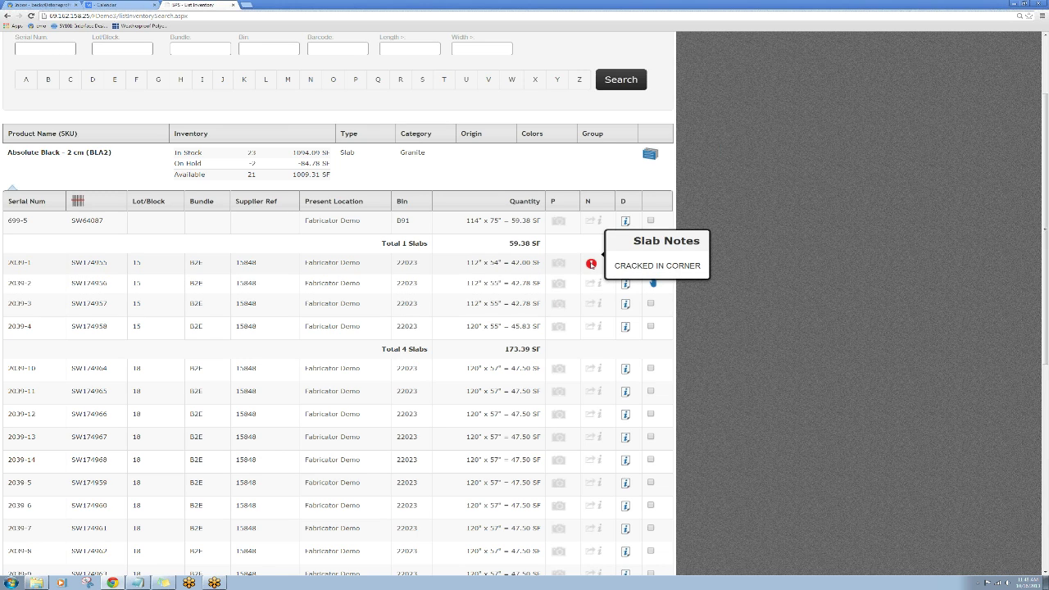
{"action": "left_click", "coordinate": [653, 263]}
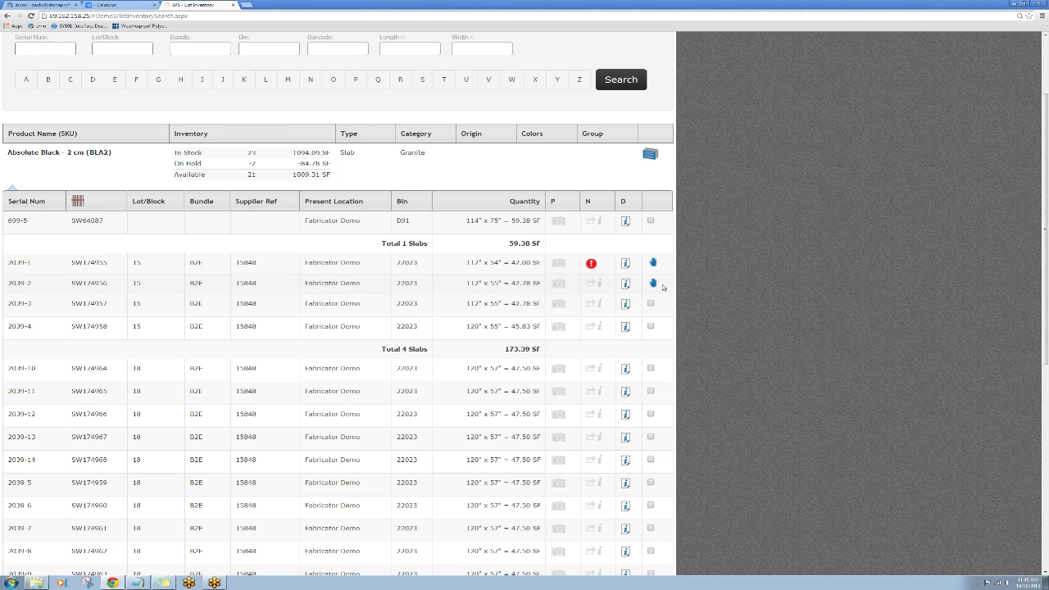
{"action": "left_click", "coordinate": [653, 265]}
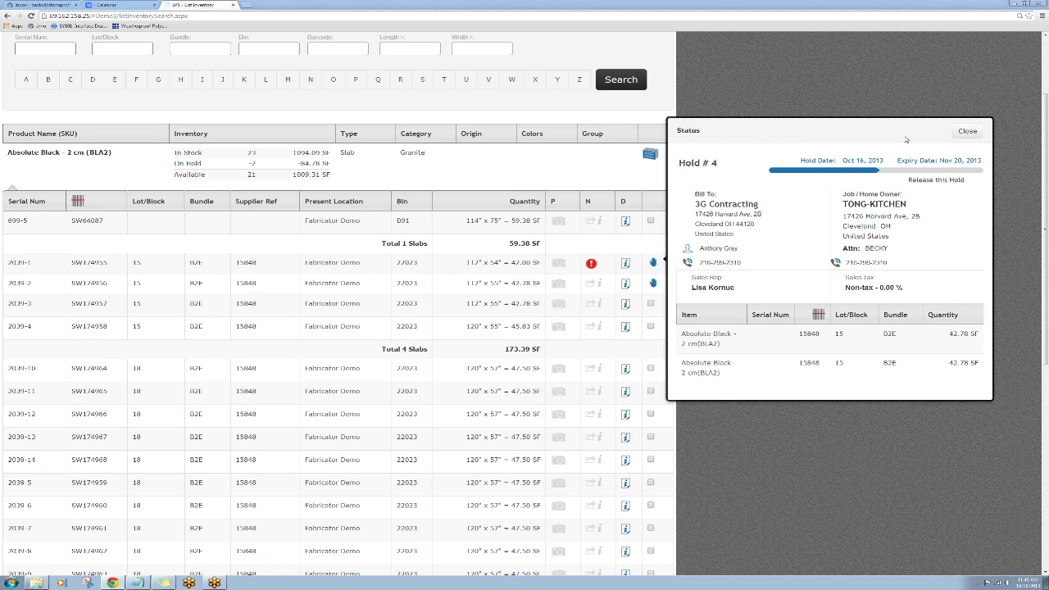
{"action": "left_click", "coordinate": [966, 131]}
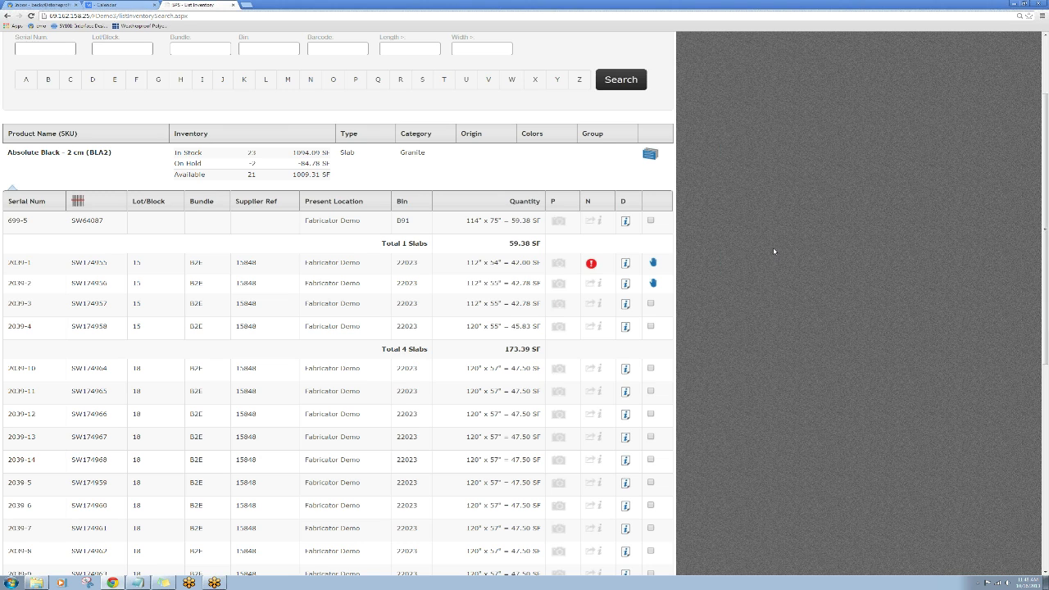
Review the detail information, Inventory Walkthrough and Slab Smith Inventory of slab 2039-12, and close its details
{"action": "scroll", "coordinate": [761, 252], "scroll_direction": "down", "scroll_amount": 2}
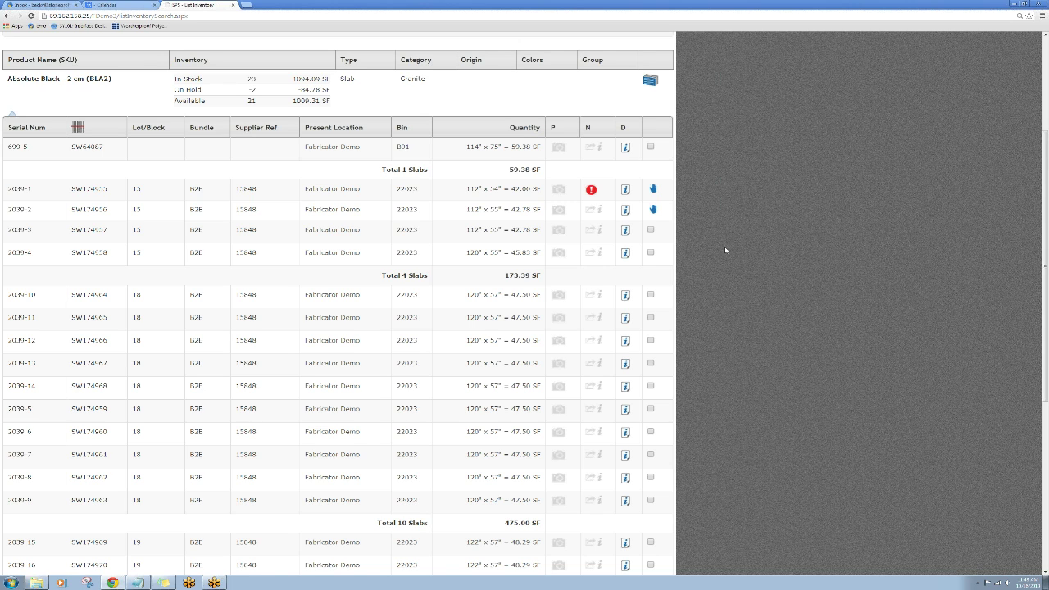
{"action": "scroll", "coordinate": [725, 250], "scroll_direction": "down", "scroll_amount": 1}
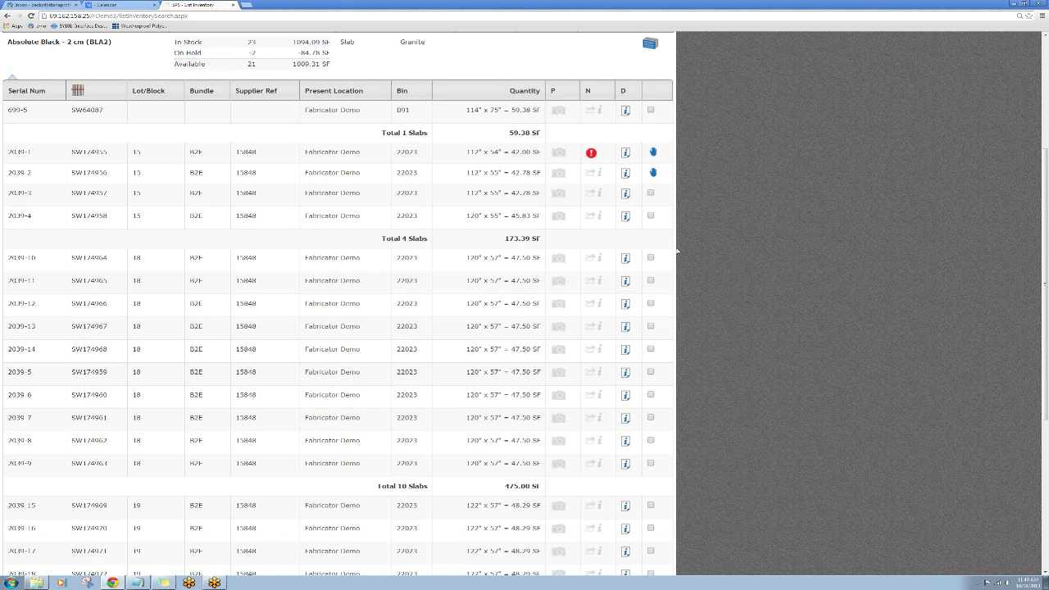
{"action": "double_click", "coordinate": [558, 215]}
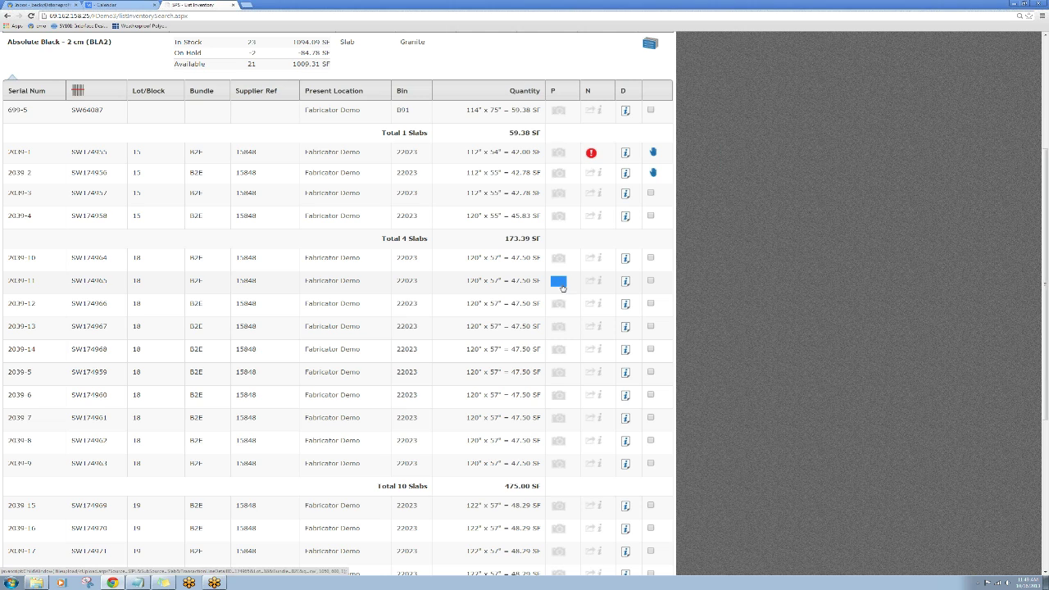
{"action": "left_click", "coordinate": [625, 305]}
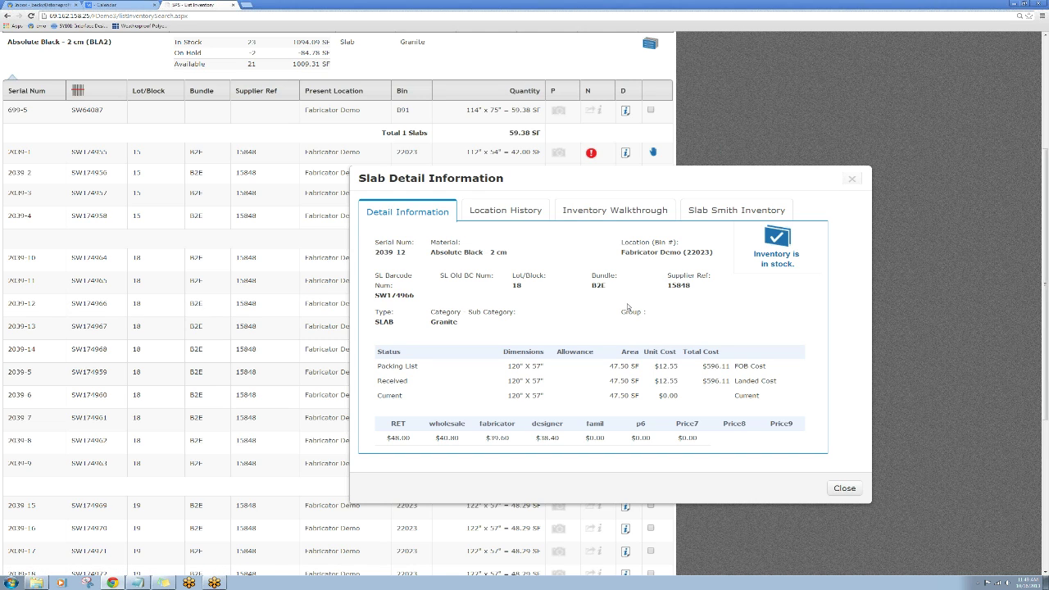
{"action": "left_click", "coordinate": [599, 217]}
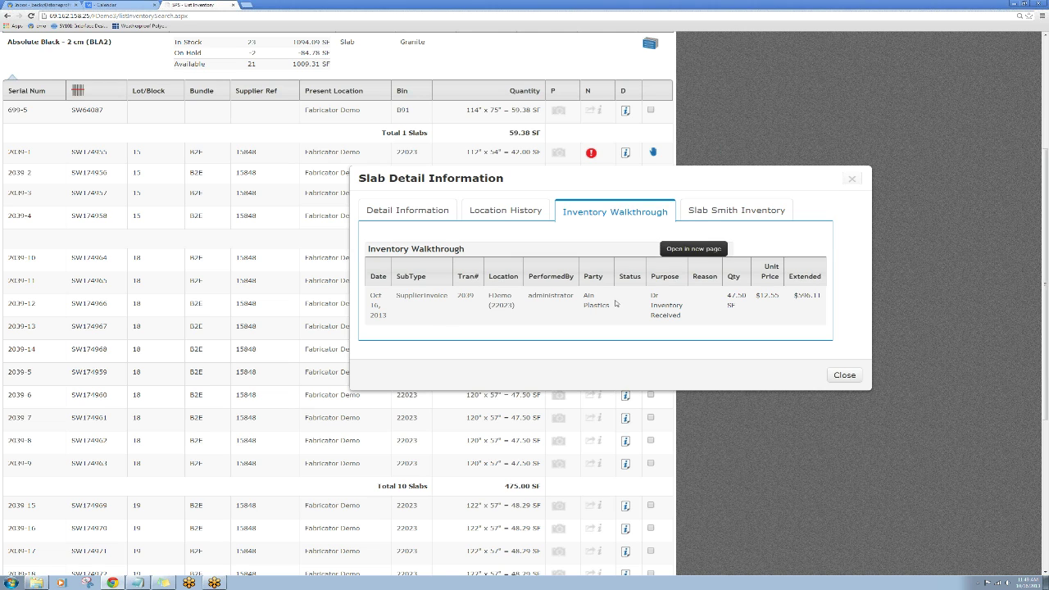
{"action": "left_click", "coordinate": [711, 215]}
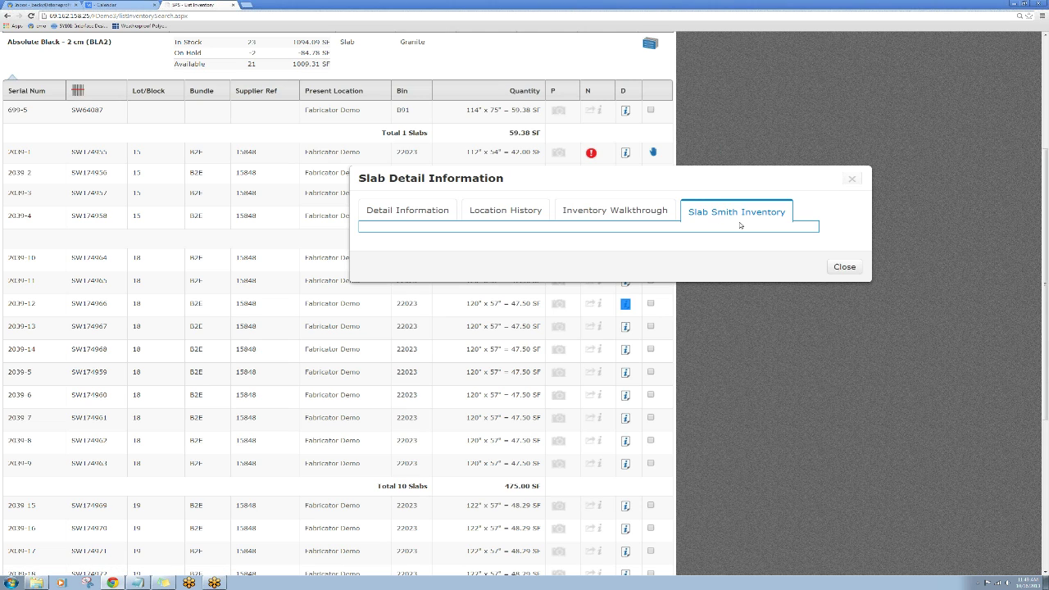
{"action": "left_click", "coordinate": [852, 179]}
Select slabs 2039-5 and 2039-14 of Absolute Black - 2 cm to add them to the cart
{"action": "scroll", "coordinate": [729, 291], "scroll_direction": "down", "scroll_amount": 1}
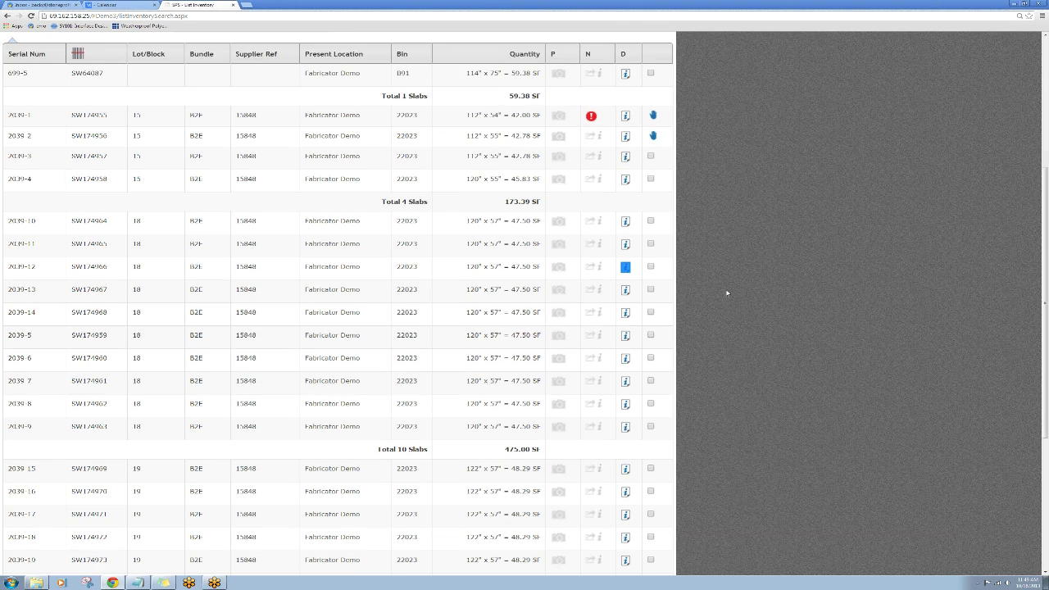
{"action": "left_click", "coordinate": [661, 344]}
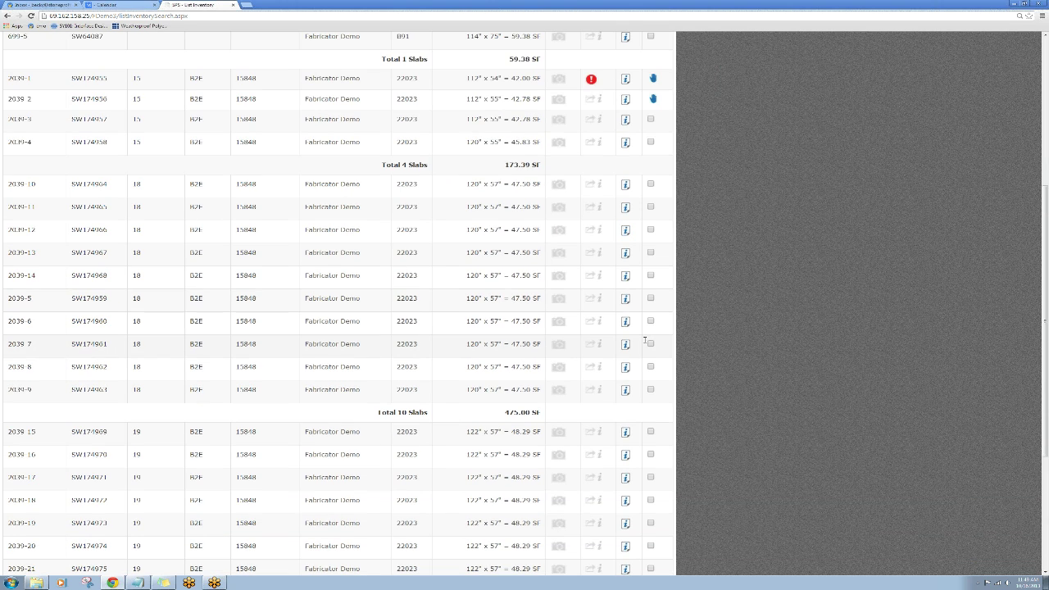
{"action": "left_click", "coordinate": [652, 300]}
{"action": "left_click", "coordinate": [650, 276]}
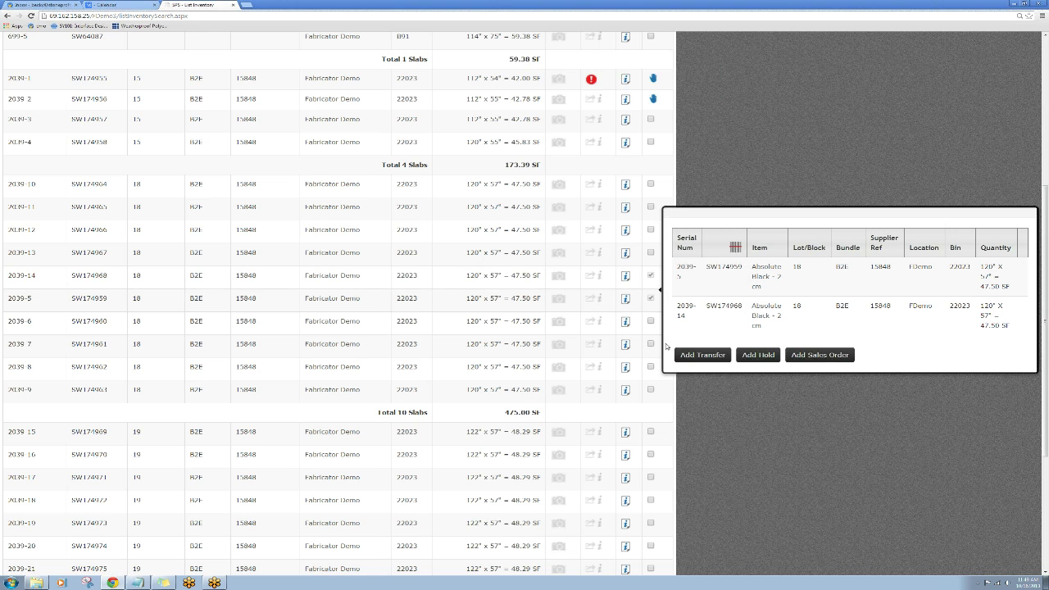
{"action": "left_click_drag", "start_coordinate": [671, 270], "coordinate": [830, 355]}
{"action": "left_click", "coordinate": [859, 354]}
Open the inventory cart and remove slab 2039-5 from it
{"action": "scroll", "coordinate": [722, 424], "scroll_direction": "down", "scroll_amount": 2}
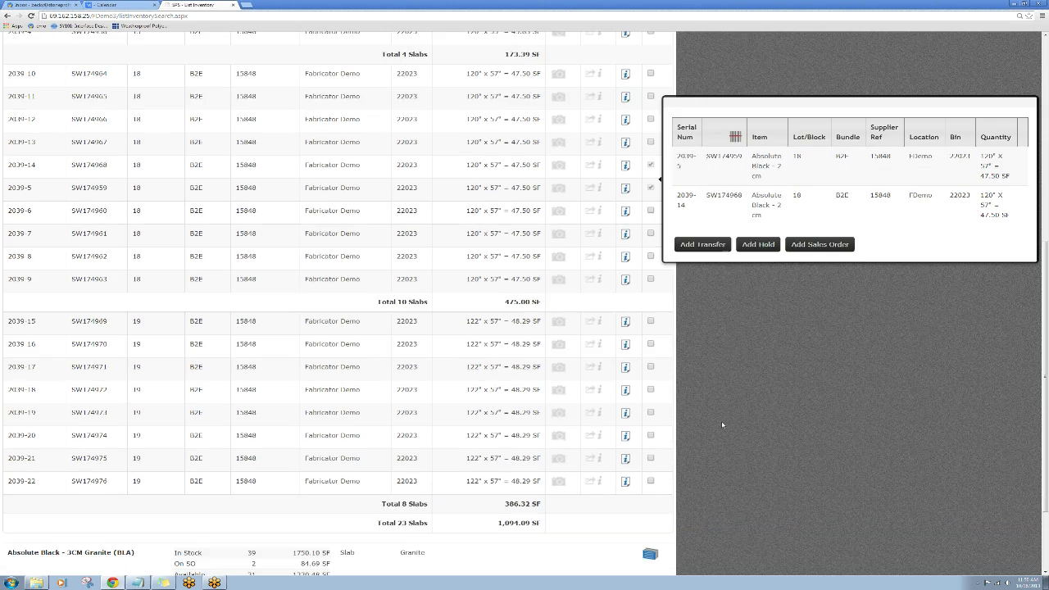
{"action": "scroll", "coordinate": [722, 424], "scroll_direction": "up", "scroll_amount": 3}
{"action": "scroll", "coordinate": [722, 424], "scroll_direction": "up", "scroll_amount": 3}
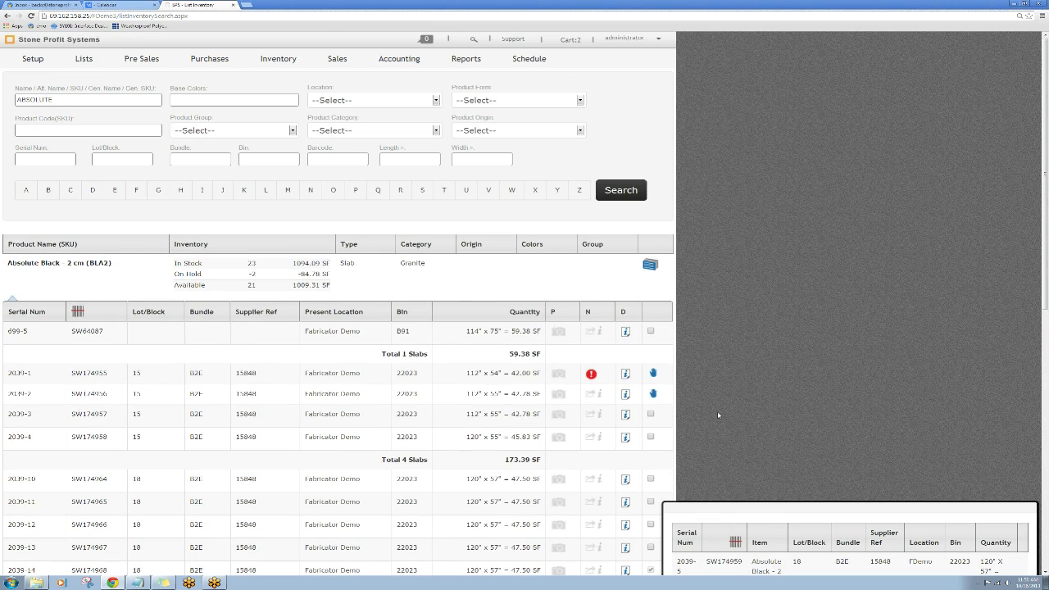
{"action": "left_click_drag", "start_coordinate": [559, 39], "coordinate": [584, 40]}
{"action": "left_click", "coordinate": [570, 39]}
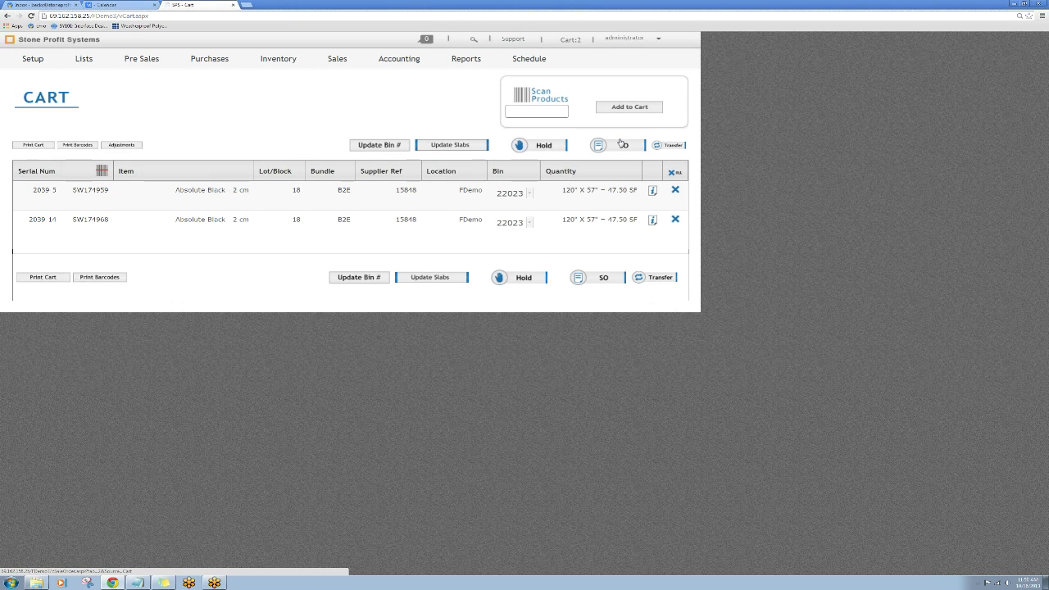
{"action": "left_click", "coordinate": [675, 190]}
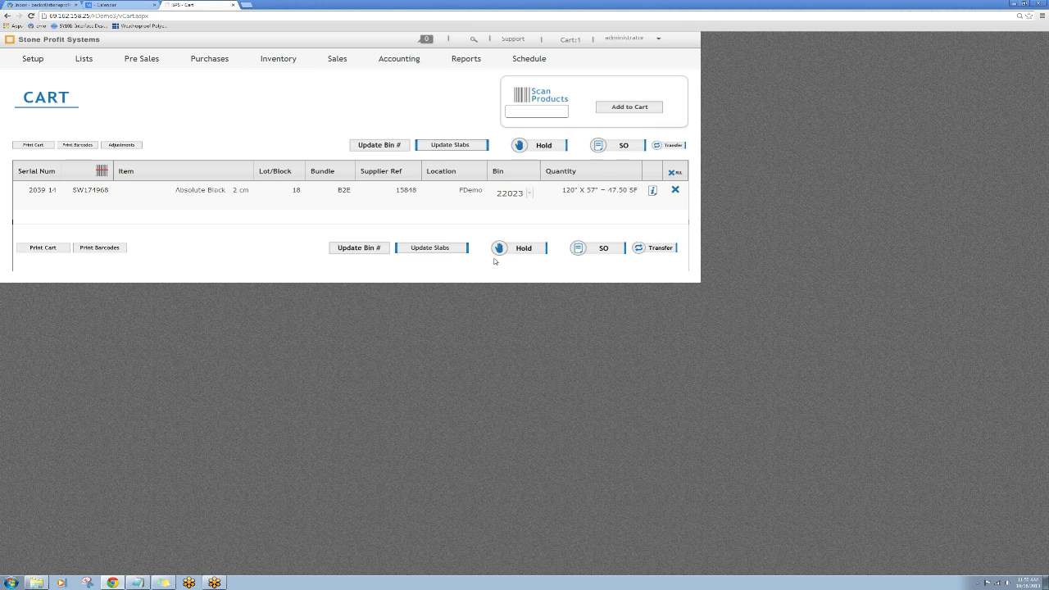
Examine the cart's Hold, SO, Transfer, Update Slabs, Update Bin #, Print Barcodes and Print Cart options
{"action": "left_click_drag", "start_coordinate": [489, 248], "coordinate": [542, 253]}
{"action": "left_click_drag", "start_coordinate": [633, 252], "coordinate": [679, 253]}
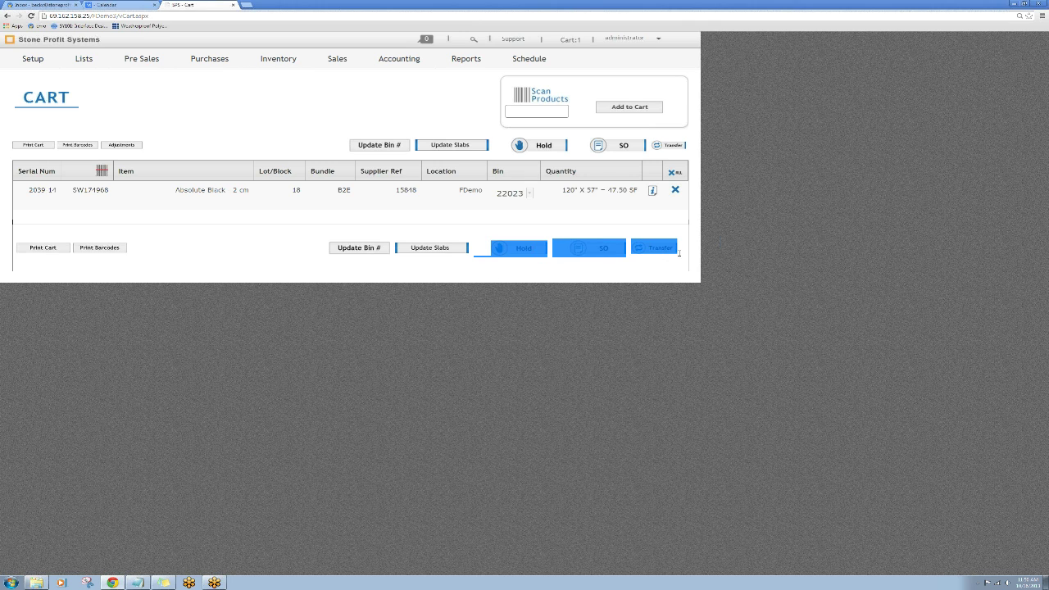
{"action": "left_click", "coordinate": [462, 264]}
{"action": "left_click_drag", "start_coordinate": [436, 246], "coordinate": [415, 249]}
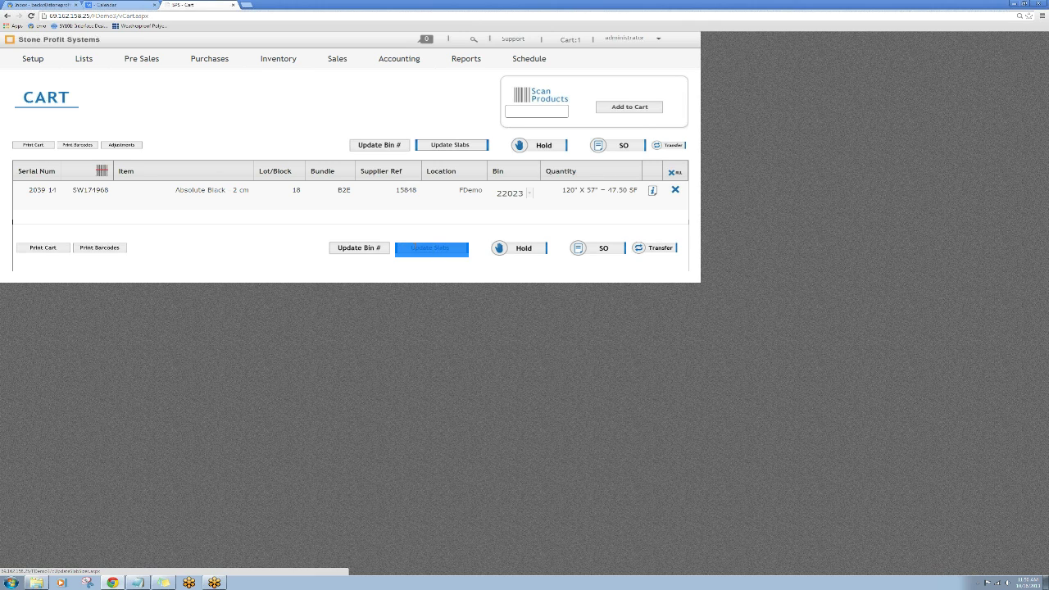
{"action": "left_click_drag", "start_coordinate": [304, 244], "coordinate": [359, 247]}
{"action": "double_click", "coordinate": [358, 247]}
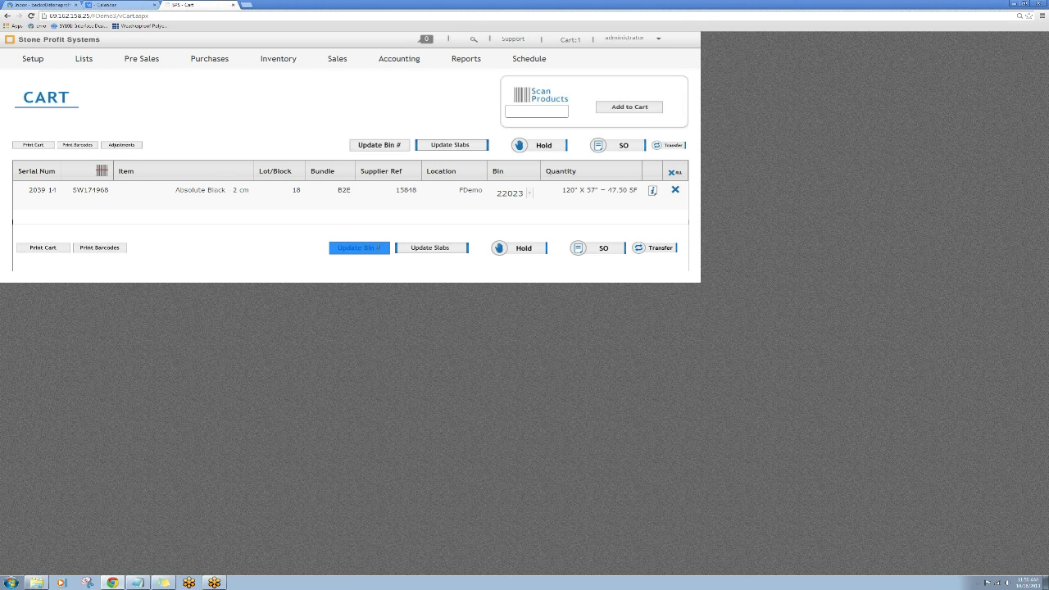
{"action": "mouse_move", "coordinate": [145, 248]}
{"action": "left_mouse_down"}
{"action": "mouse_move", "coordinate": [69, 253]}
{"action": "mouse_move", "coordinate": [130, 254]}
{"action": "left_mouse_up"}
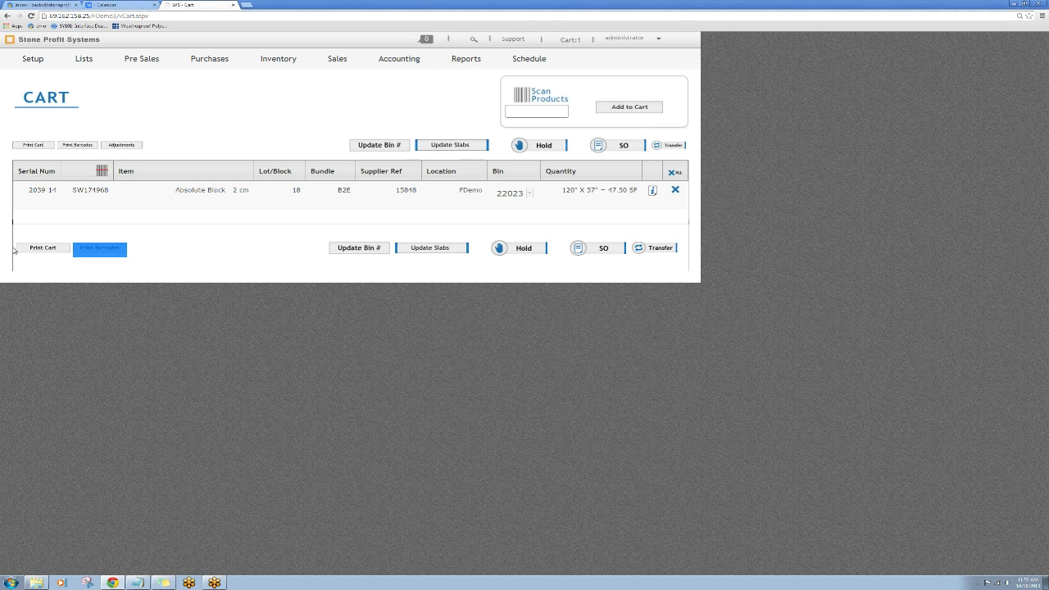
{"action": "left_click_drag", "start_coordinate": [14, 250], "coordinate": [61, 254]}
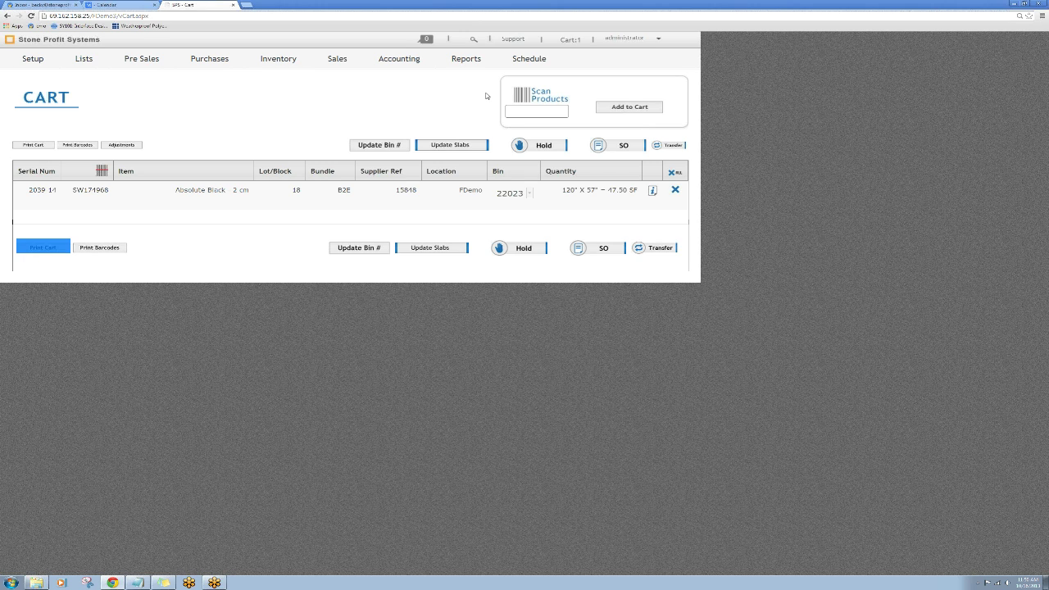
Examine the cart's Scan Products field and the list of available inventory adjustment types
{"action": "left_click_drag", "start_coordinate": [593, 109], "coordinate": [548, 99]}
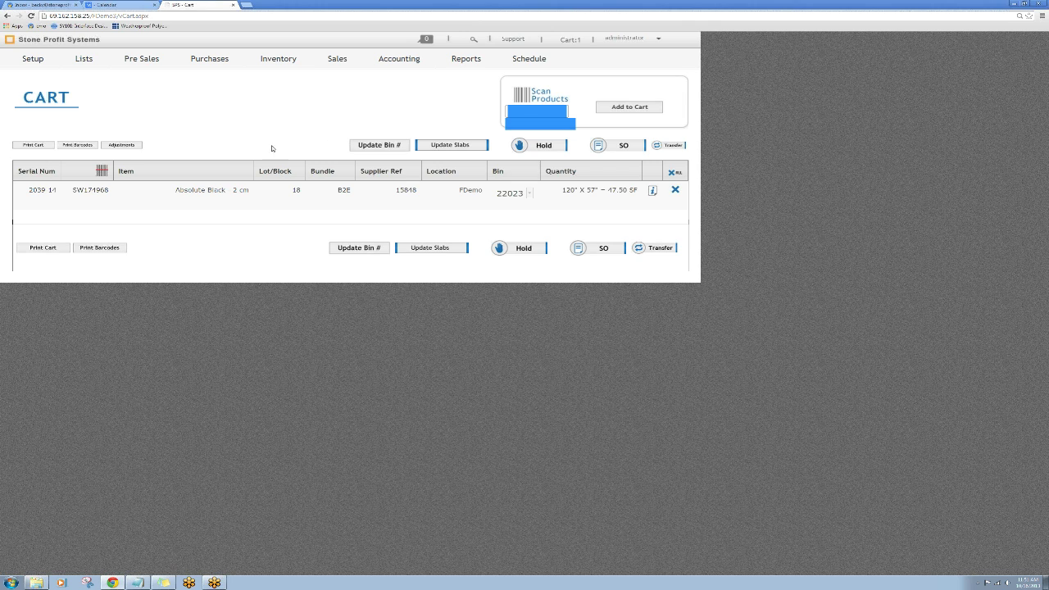
{"action": "left_click", "coordinate": [148, 145]}
{"action": "left_click_drag", "start_coordinate": [147, 145], "coordinate": [118, 141]}
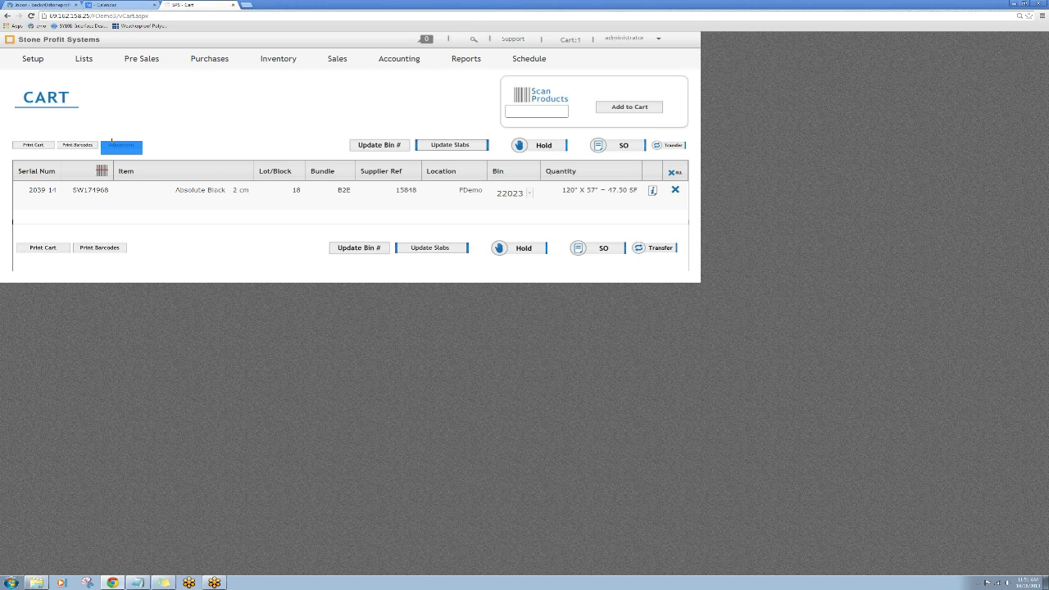
{"action": "left_click", "coordinate": [125, 150]}
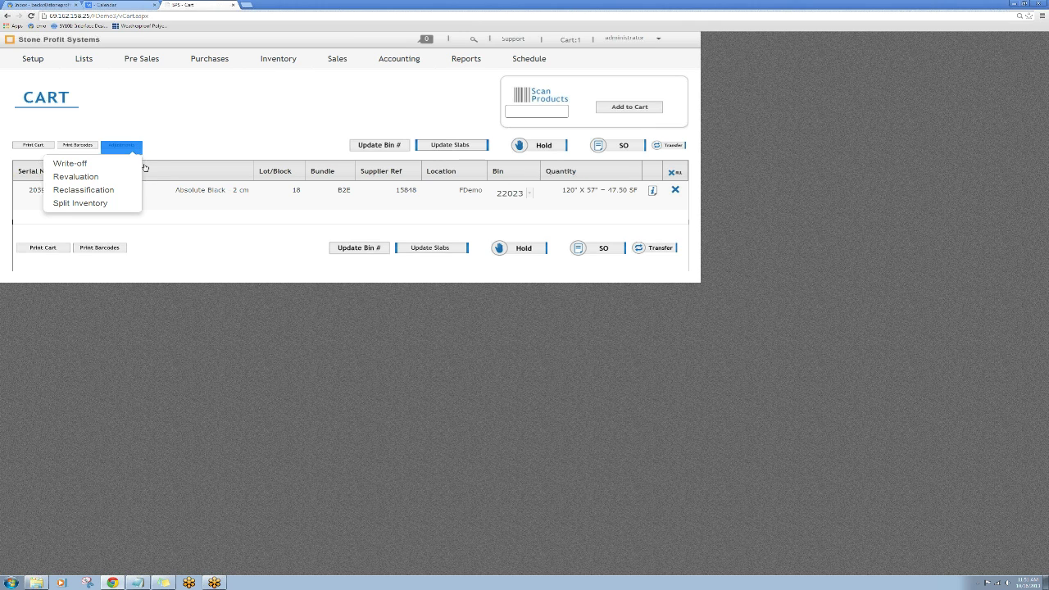
Review the form for adding a new inventory adjustment and return to Inventory Home
{"action": "left_click", "coordinate": [278, 59]}
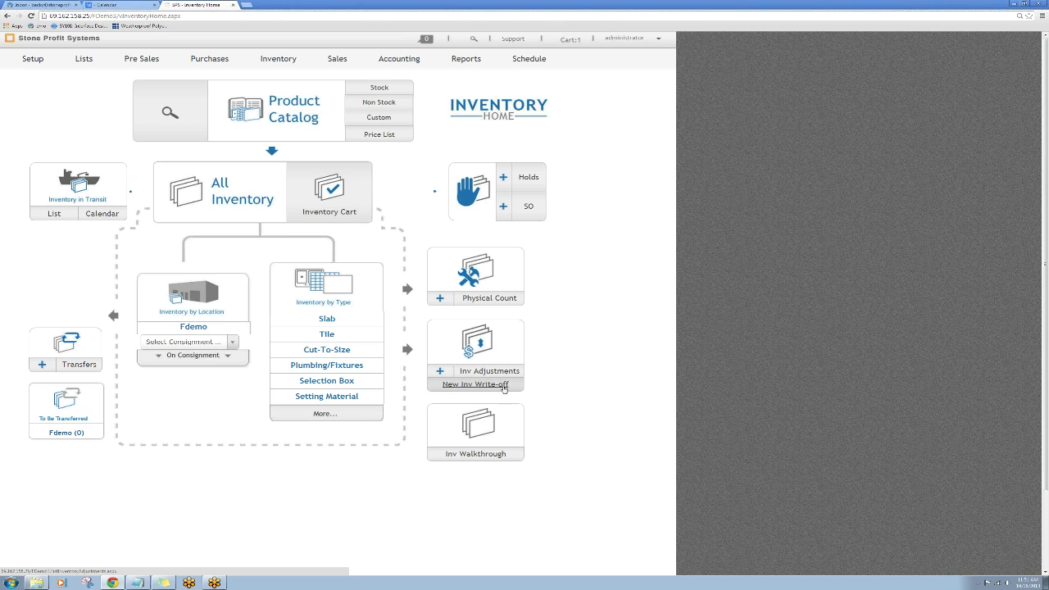
{"action": "left_click", "coordinate": [440, 373]}
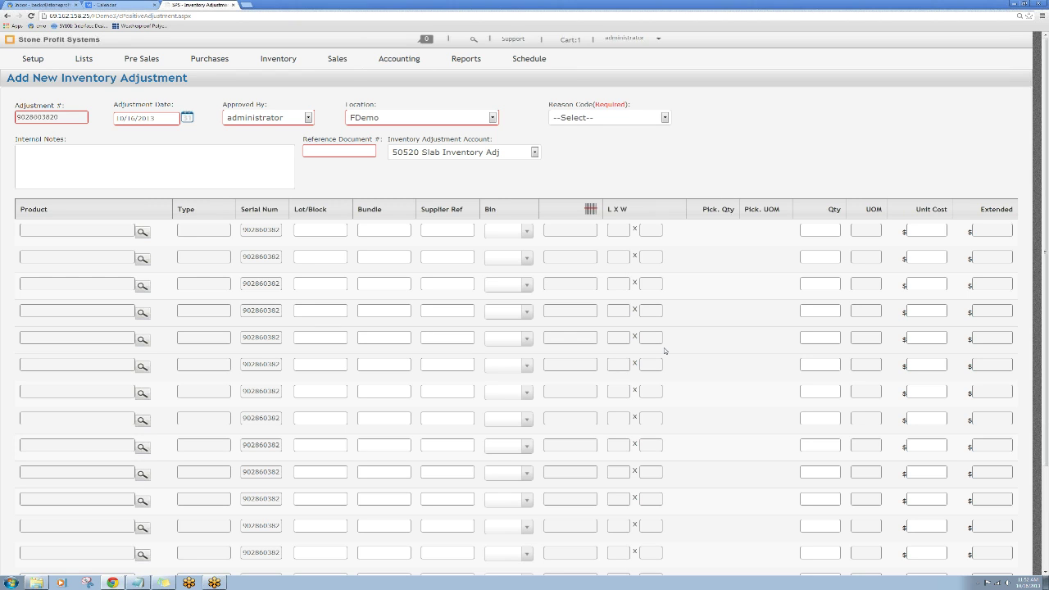
{"action": "left_click", "coordinate": [280, 61]}
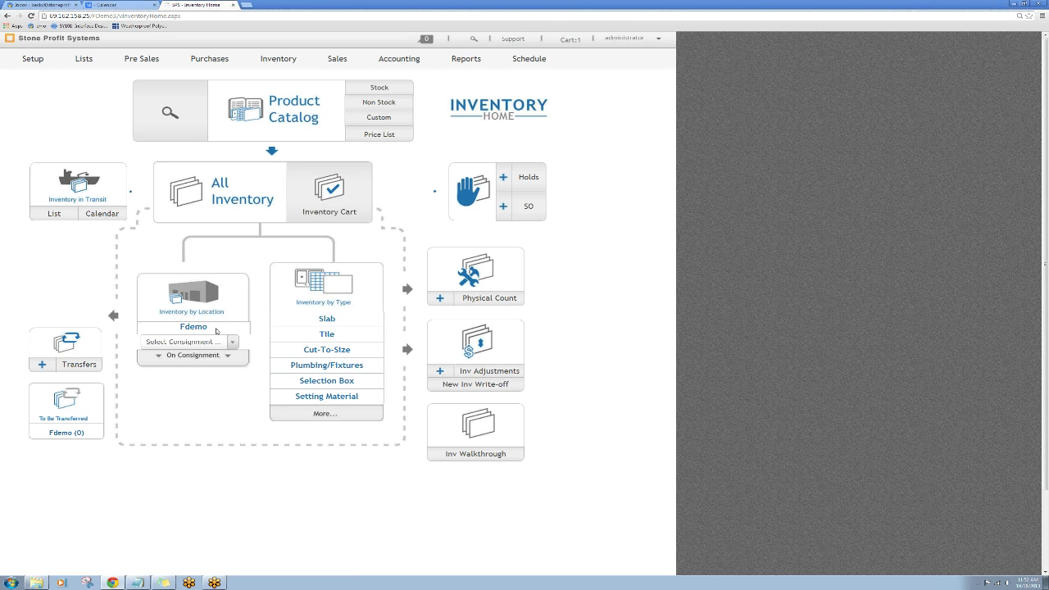
Check the consignment location choices, review the inventory search filtered by the Slab product form, and return to Inventory Home
{"action": "left_click", "coordinate": [231, 345]}
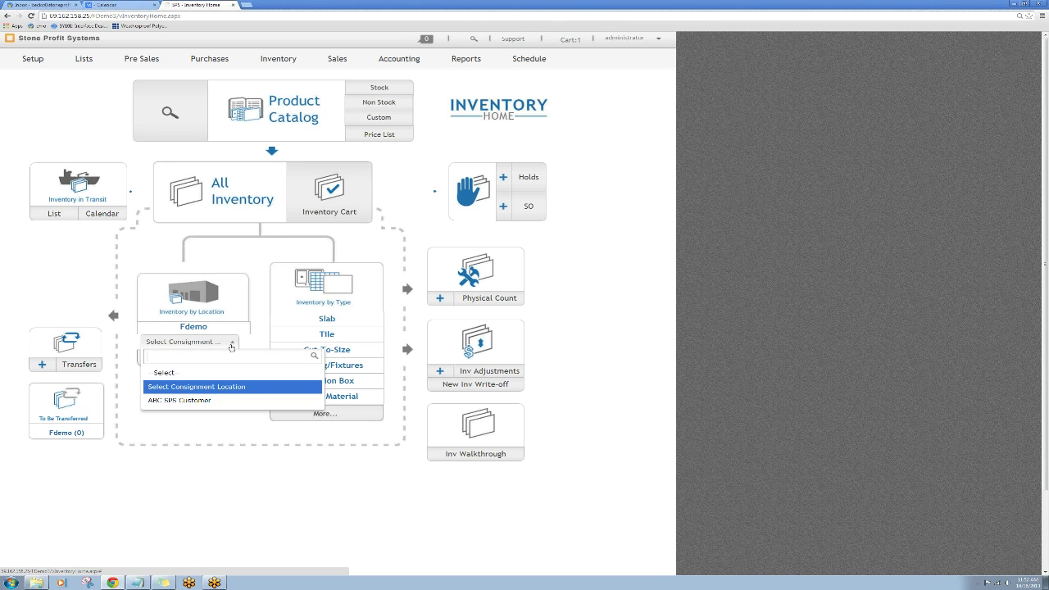
{"action": "left_click", "coordinate": [209, 421]}
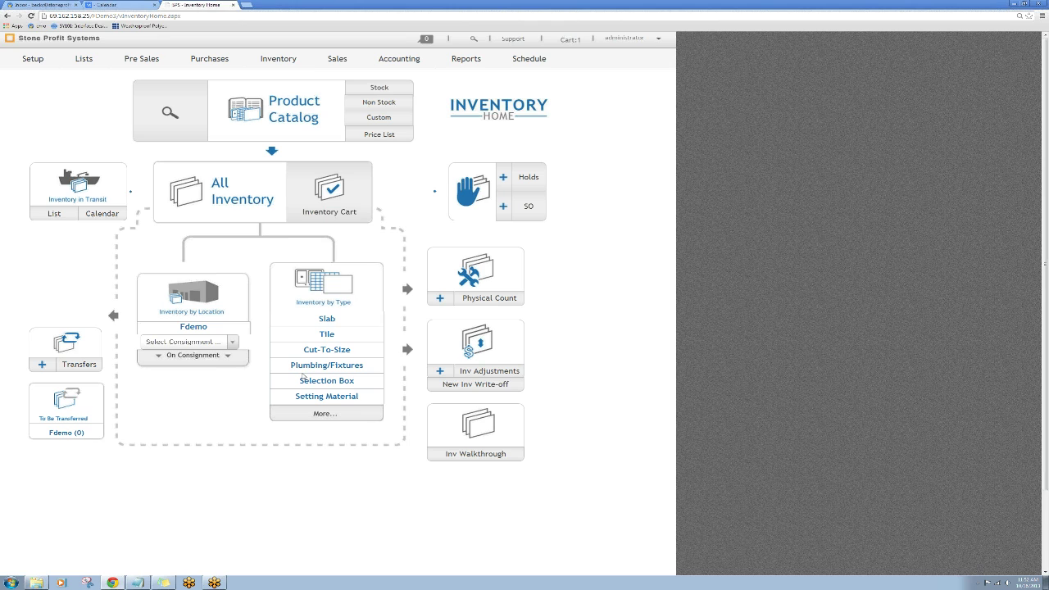
{"action": "left_click", "coordinate": [329, 321]}
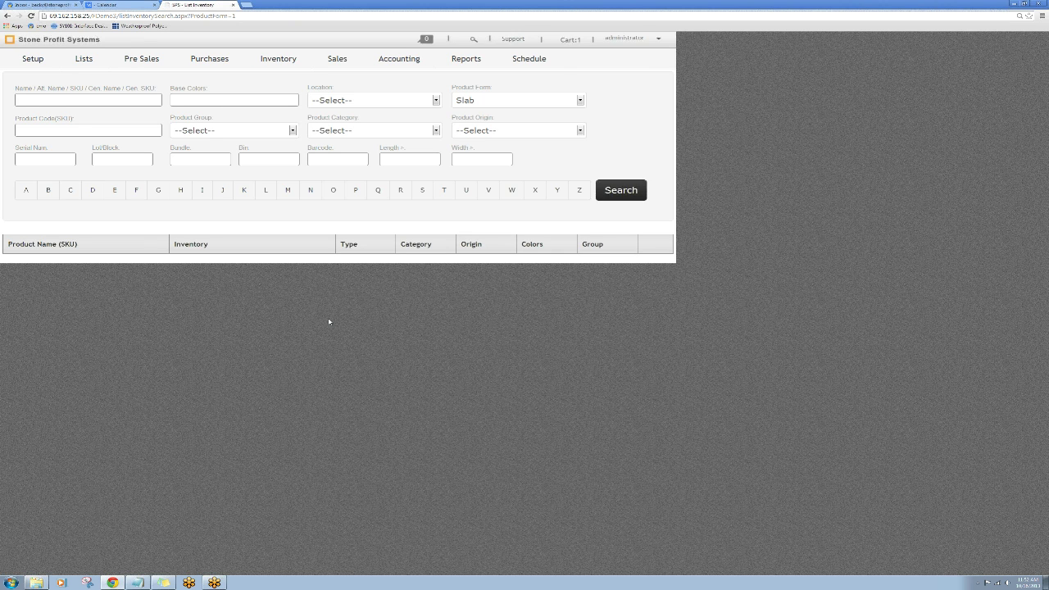
{"action": "left_click_drag", "start_coordinate": [452, 86], "coordinate": [493, 86]}
{"action": "left_click", "coordinate": [279, 62]}
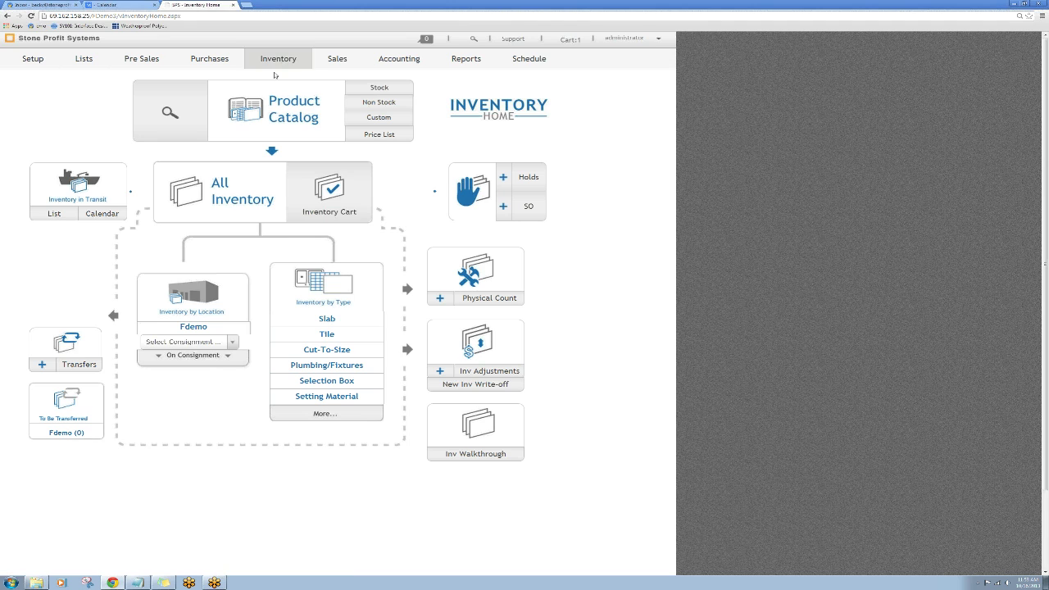
Review shipment 2035 in the in-transit calendar by ETA date and the In Transit List, and return to Inventory Home
{"action": "left_click", "coordinate": [94, 213]}
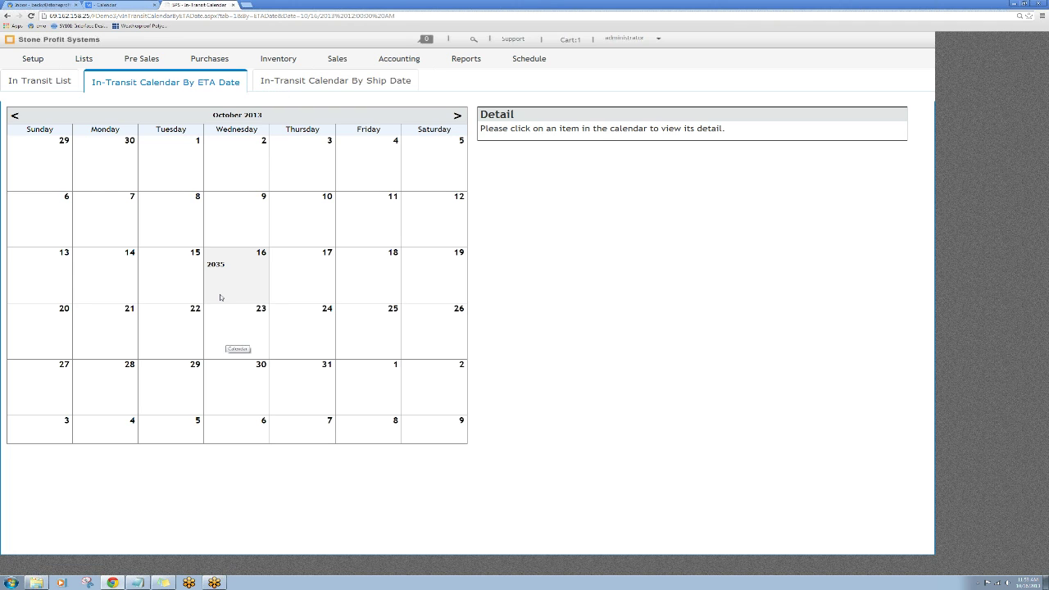
{"action": "left_click", "coordinate": [213, 264]}
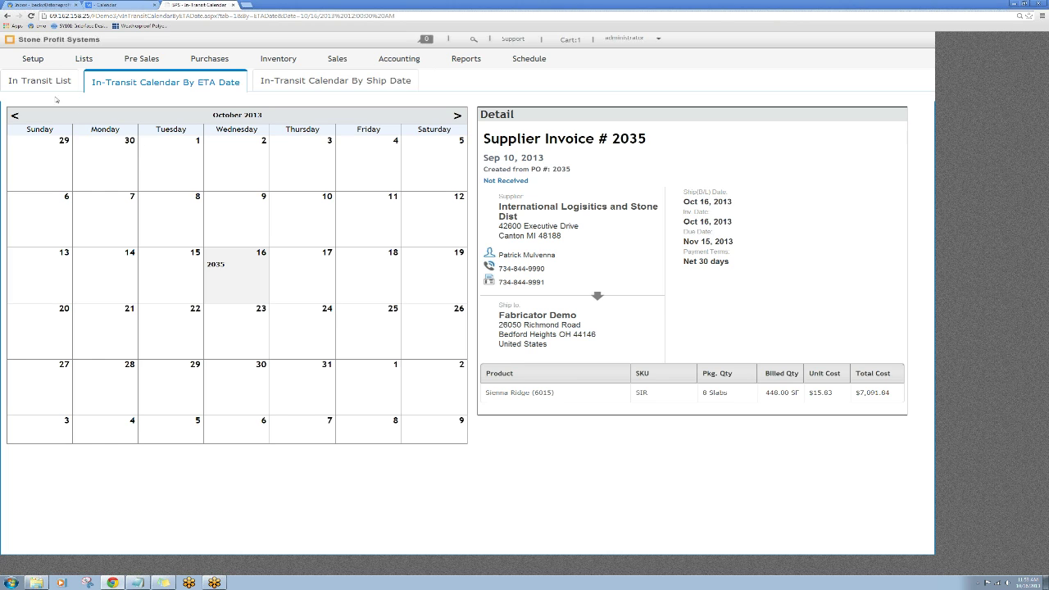
{"action": "left_click", "coordinate": [48, 89]}
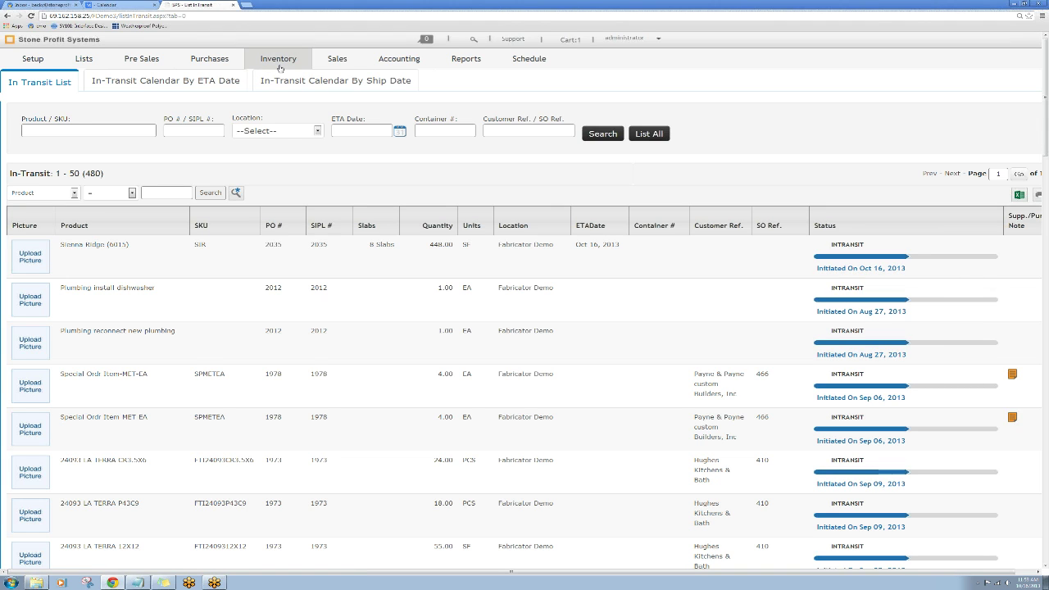
{"action": "left_click", "coordinate": [279, 68]}
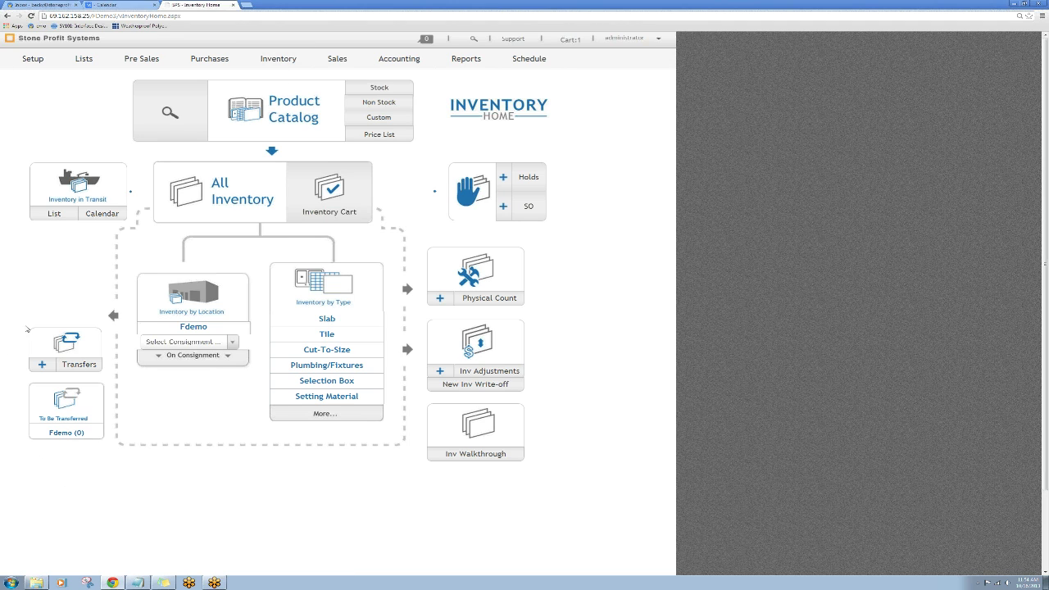
Open a new inventory transfer and review its Transferred From and Transferred To locations and the cart indicator
{"action": "left_click", "coordinate": [42, 367]}
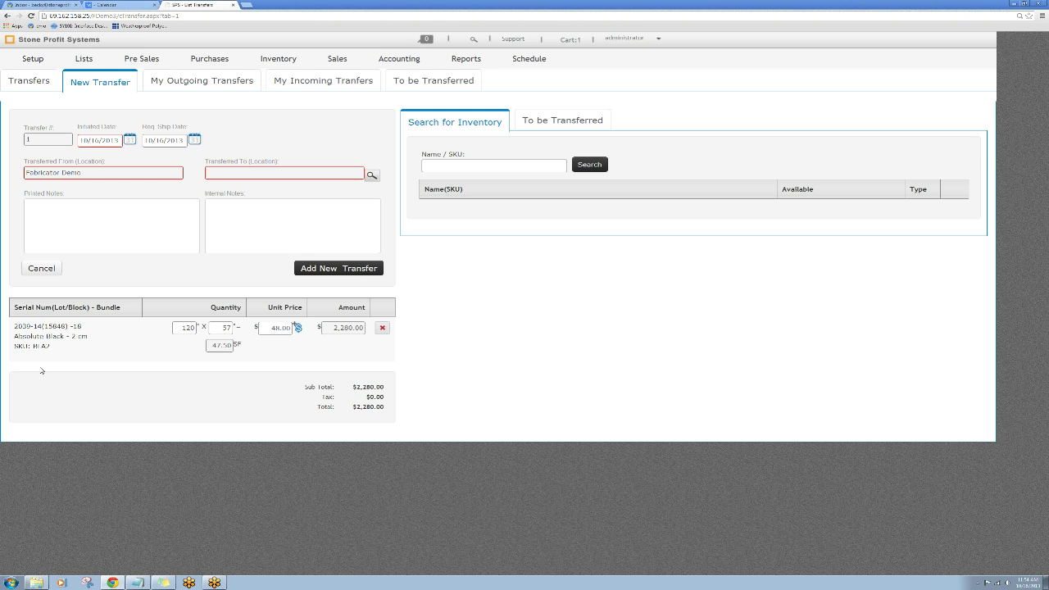
{"action": "left_click_drag", "start_coordinate": [24, 164], "coordinate": [109, 161]}
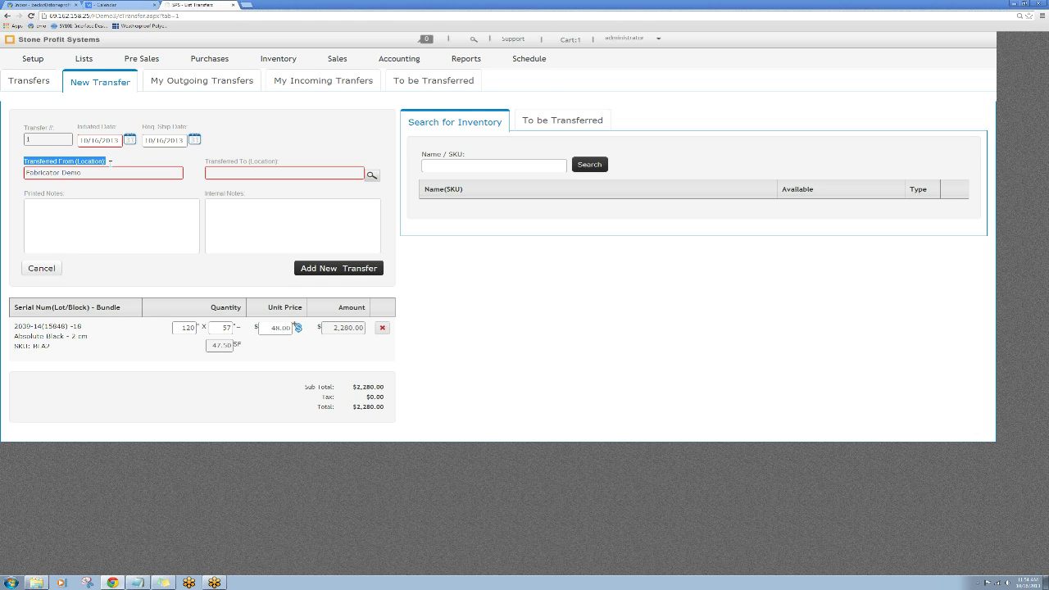
{"action": "left_click_drag", "start_coordinate": [206, 162], "coordinate": [296, 160]}
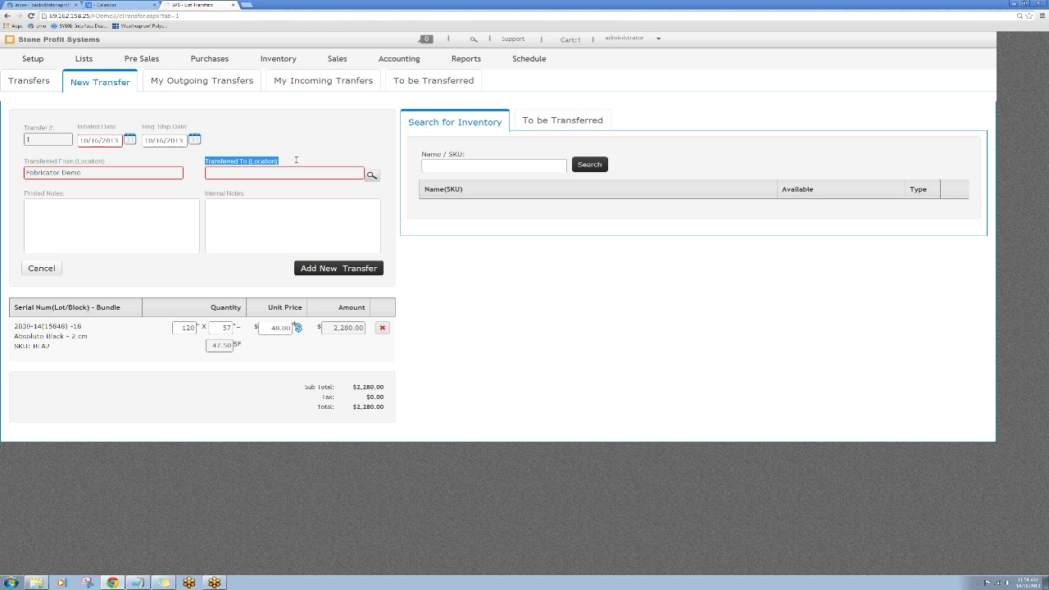
{"action": "left_click_drag", "start_coordinate": [554, 42], "coordinate": [585, 43]}
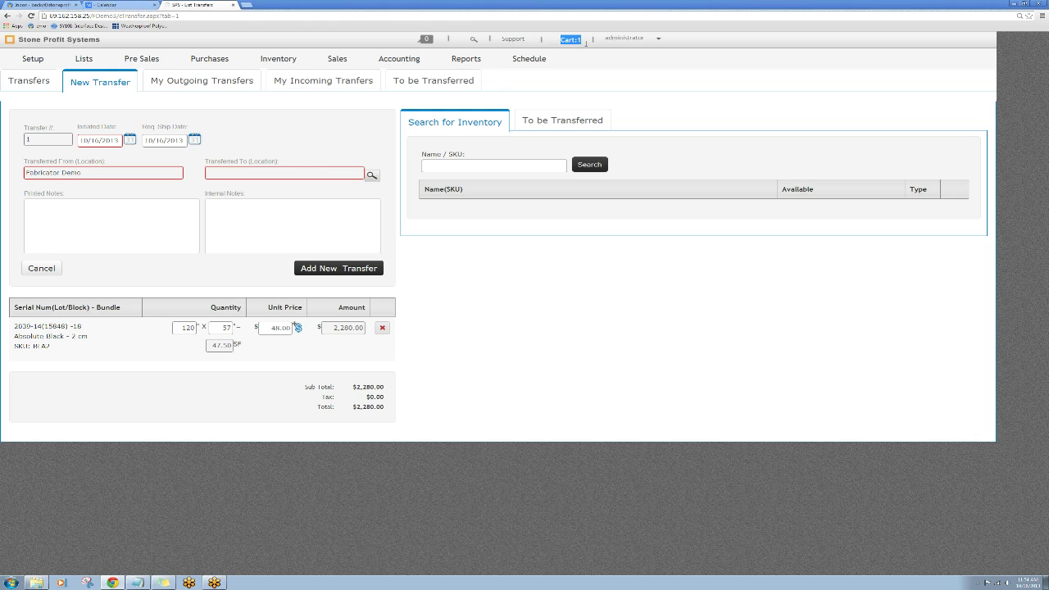
Delete slab 2039-14 of Absolute Black - 2 cm from the new transfer's item list
{"action": "left_click_drag", "start_coordinate": [11, 328], "coordinate": [357, 345]}
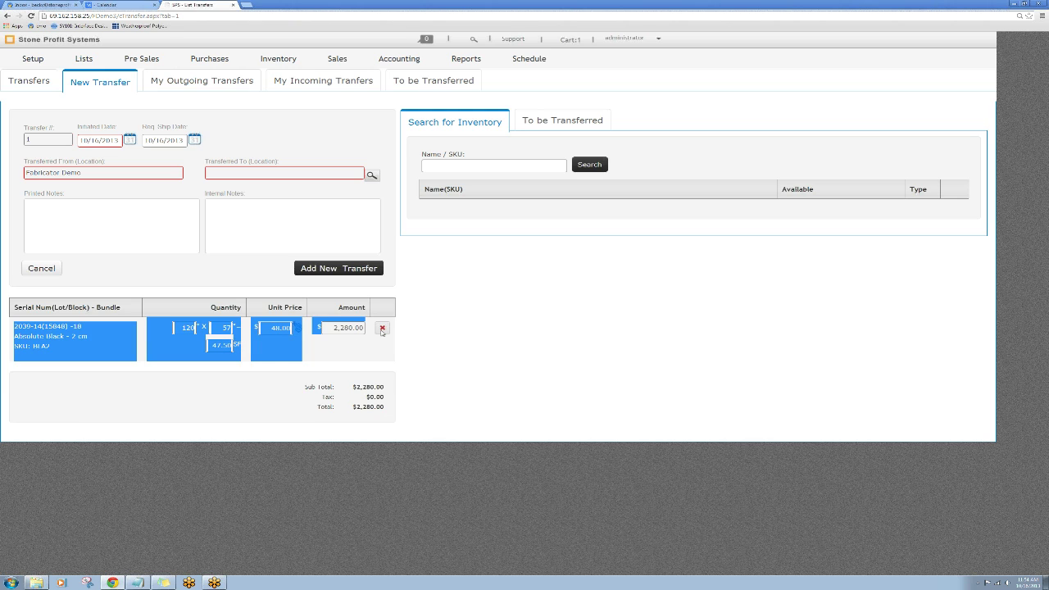
{"action": "left_click", "coordinate": [382, 329]}
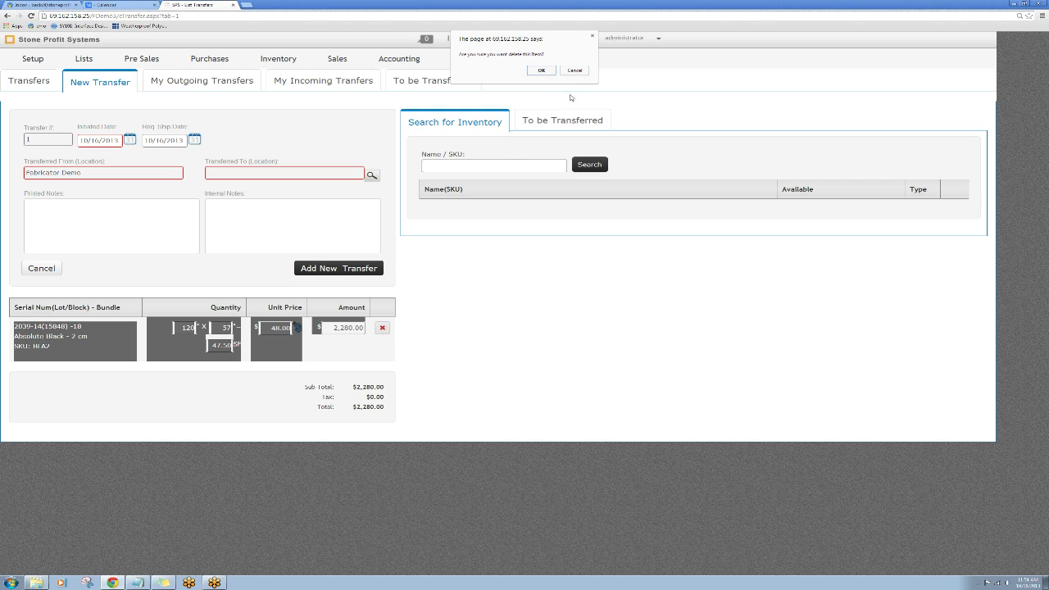
{"action": "left_click", "coordinate": [547, 71]}
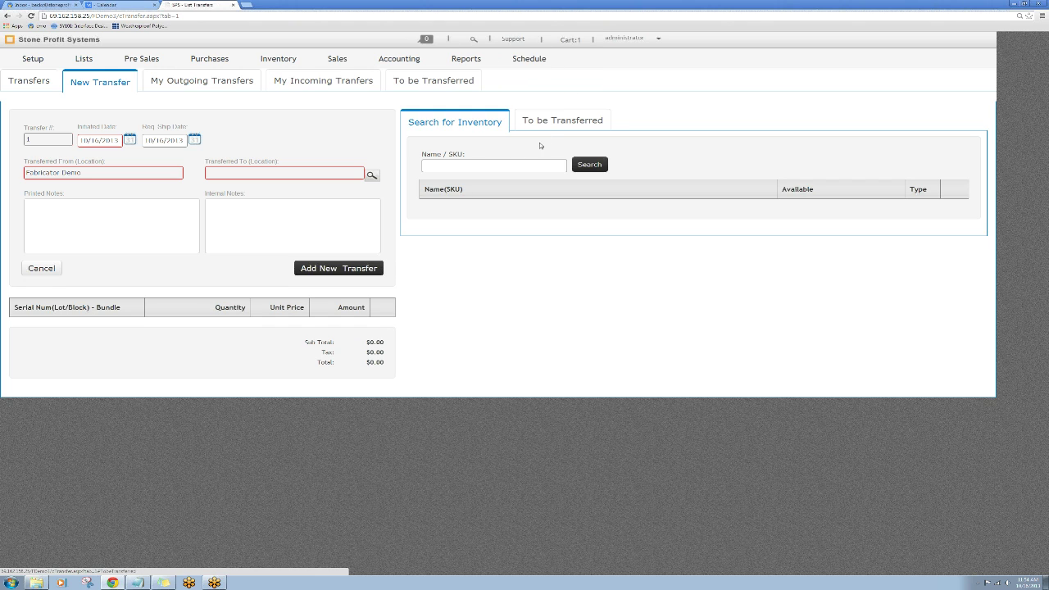
Check the new transfer's To be Transferred section and search its inventory for ABSOLUTE
{"action": "left_click_drag", "start_coordinate": [410, 123], "coordinate": [491, 125]}
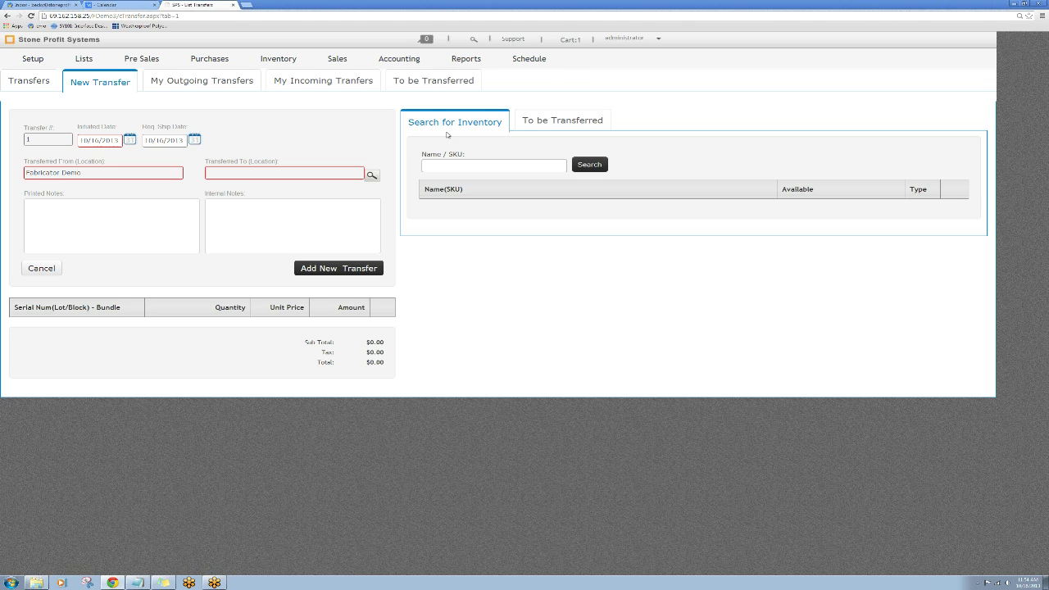
{"action": "left_click", "coordinate": [559, 123]}
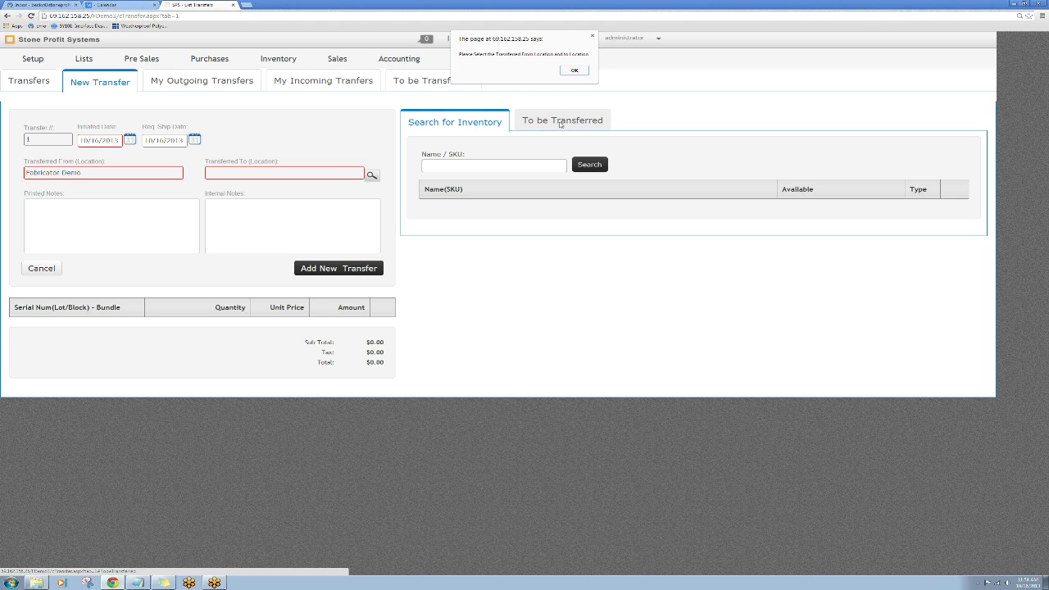
{"action": "left_click", "coordinate": [574, 70]}
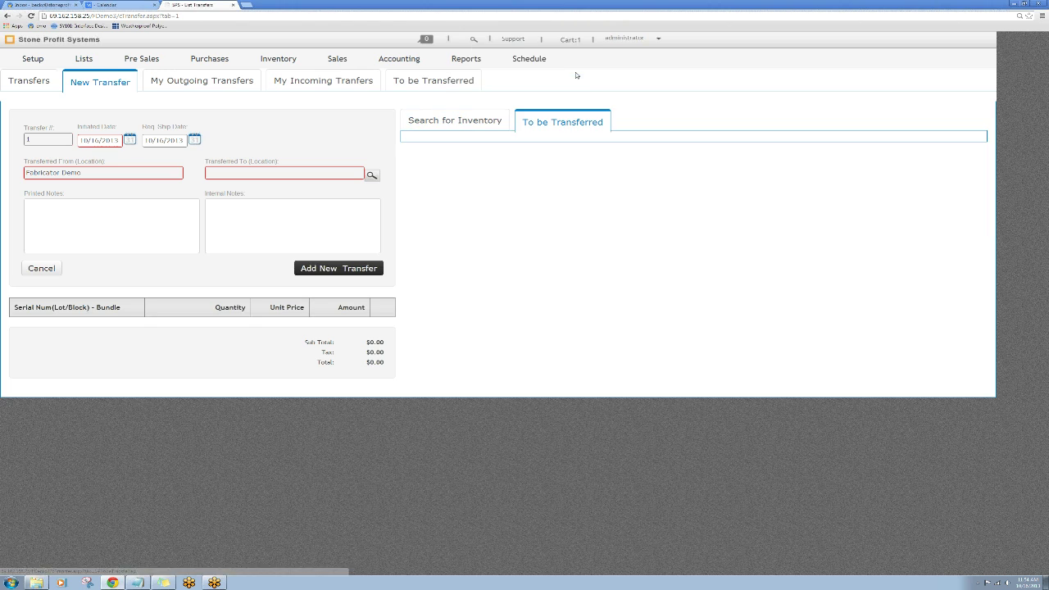
{"action": "left_click", "coordinate": [465, 124]}
{"action": "left_click", "coordinate": [457, 163]}
{"action": "type", "text": "ABSOLUTE"}
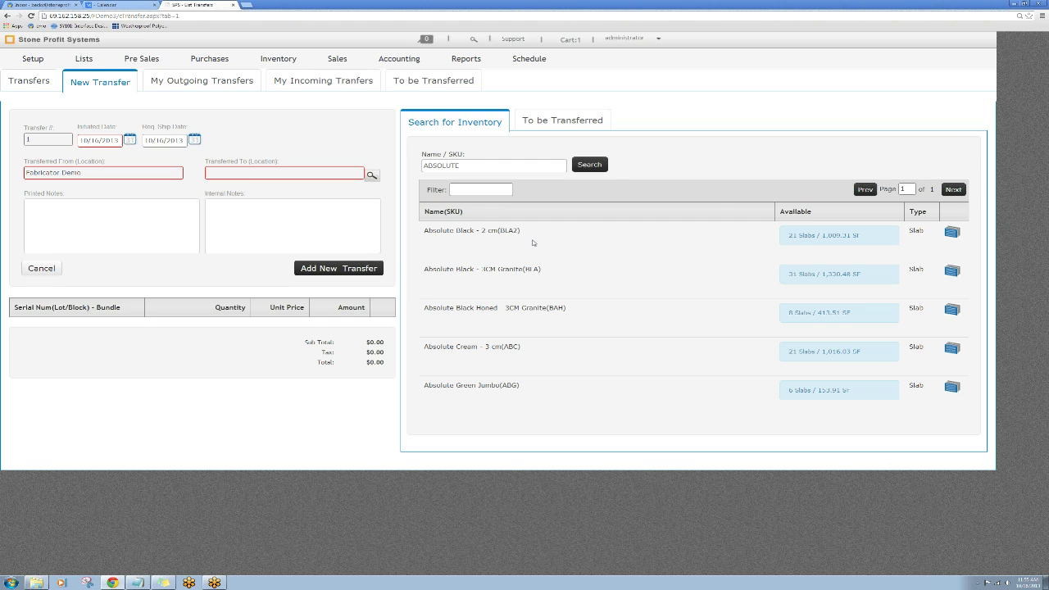
Add slabs 2039-9, 2039-8 and 2039-7 of Absolute Black - 2 cm to the transfer
{"action": "left_click", "coordinate": [533, 243]}
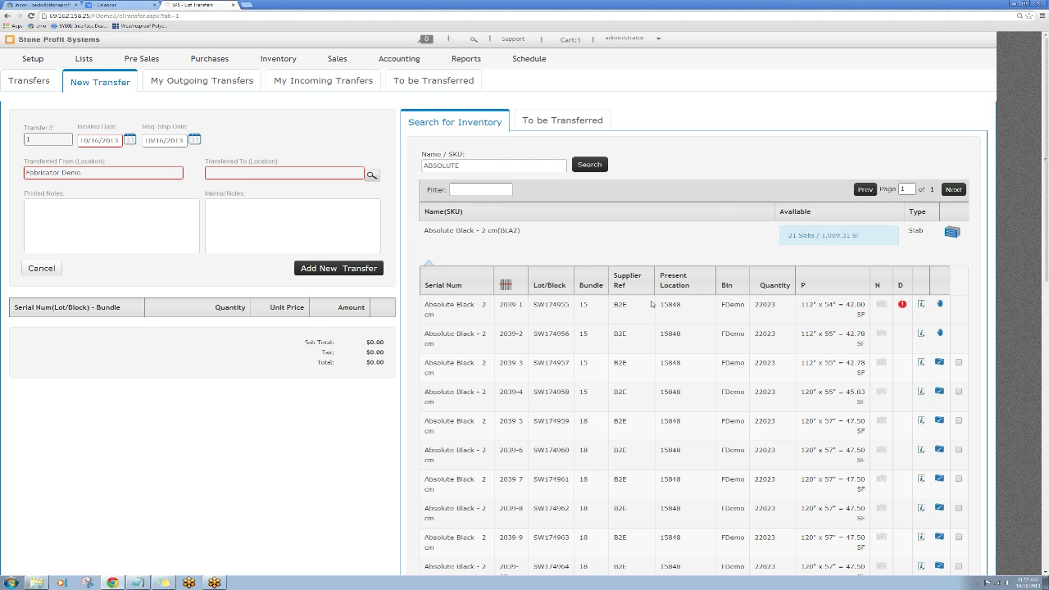
{"action": "scroll", "coordinate": [652, 304], "scroll_direction": "down", "scroll_amount": 2}
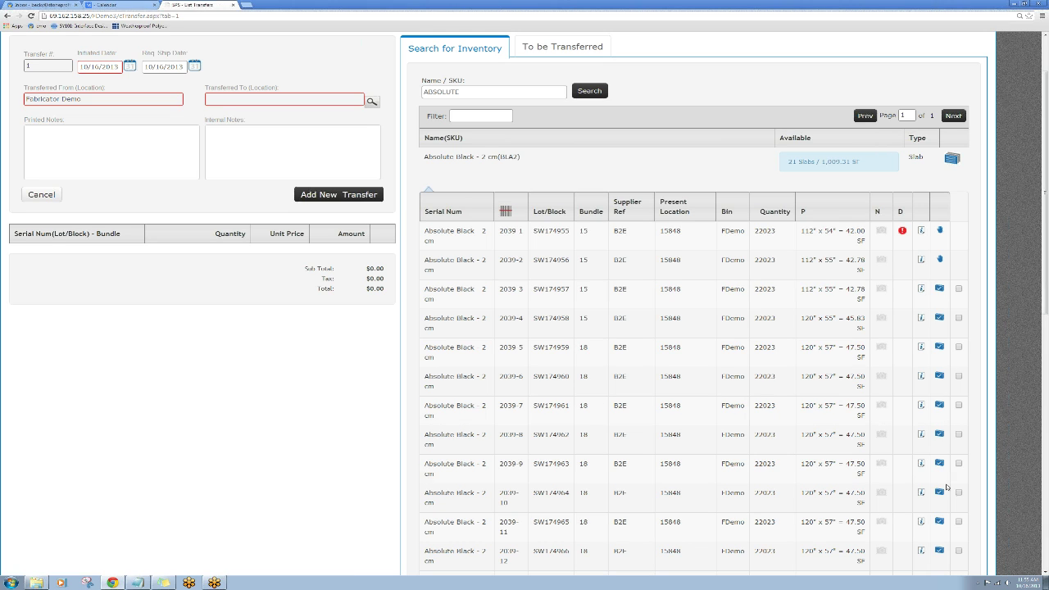
{"action": "left_click", "coordinate": [958, 463]}
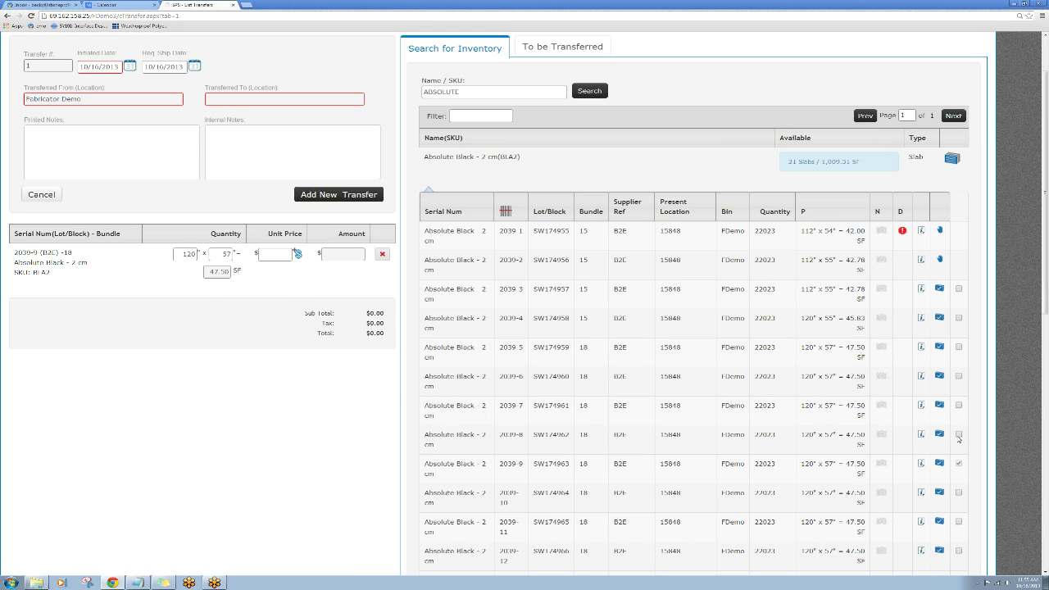
{"action": "left_click", "coordinate": [958, 435]}
{"action": "left_click", "coordinate": [957, 404]}
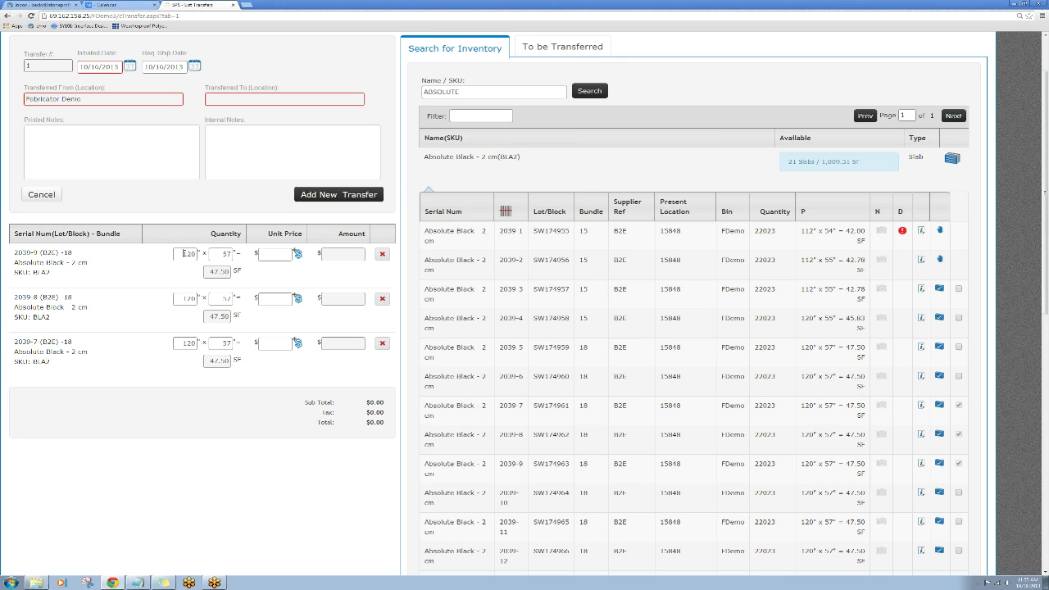
Set the unit price of all three slabs to 15.00 and try to add the transfer without a destination location
{"action": "key", "text": "Tab"}
{"action": "left_click", "coordinate": [286, 253]}
{"action": "type", "text": "15"}
{"action": "left_click", "coordinate": [269, 300]}
{"action": "type", "text": "15.0015"}
{"action": "key", "text": "Tab"}
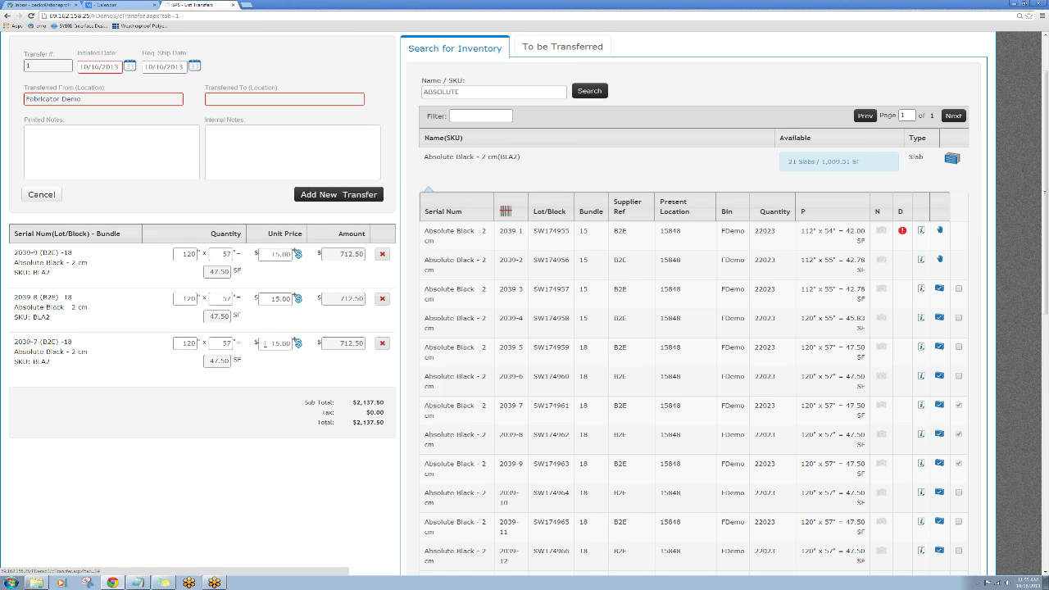
{"action": "left_click", "coordinate": [325, 195]}
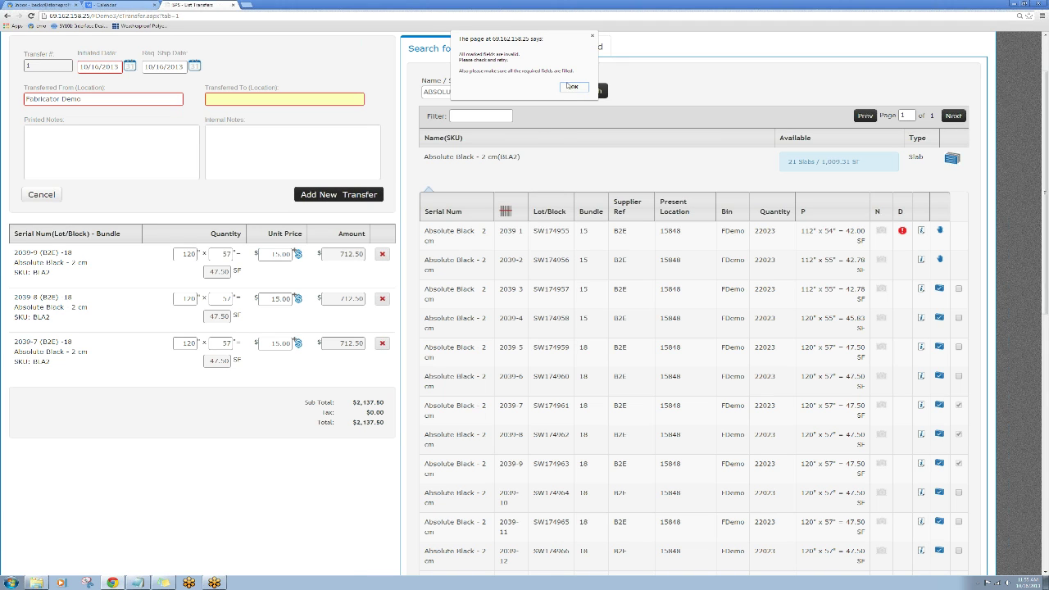
{"action": "left_click", "coordinate": [572, 86]}
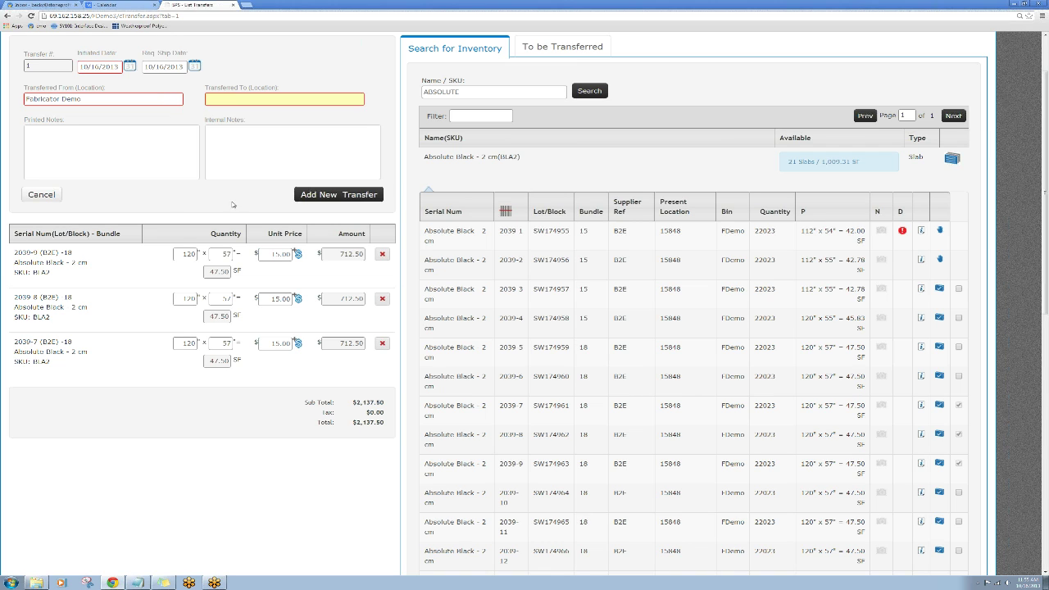
Cancel the transfer and open a new blank transfer form from Inventory Home
{"action": "left_click", "coordinate": [38, 195]}
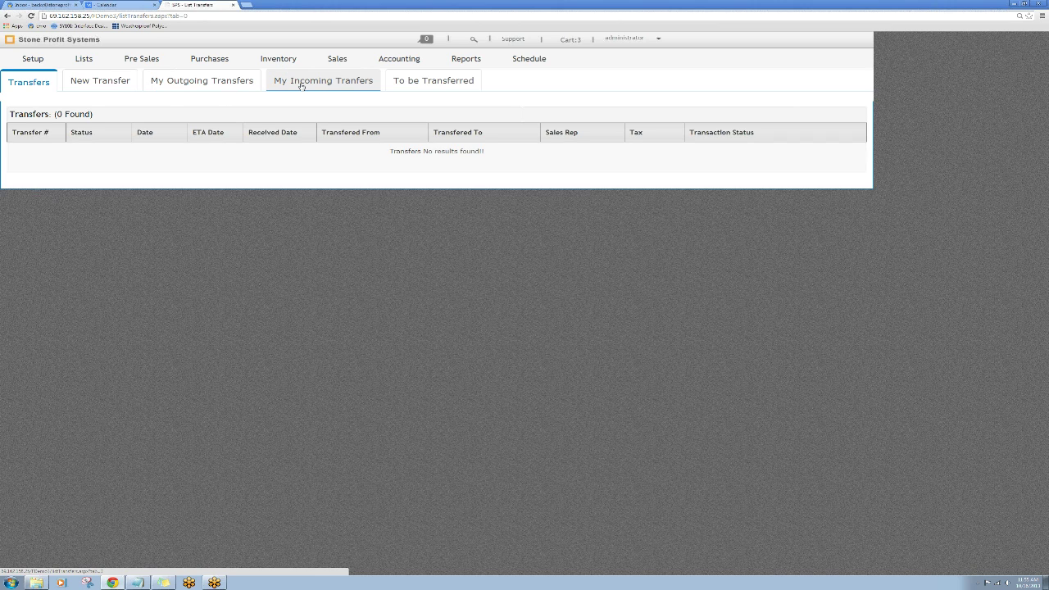
{"action": "left_click", "coordinate": [268, 64]}
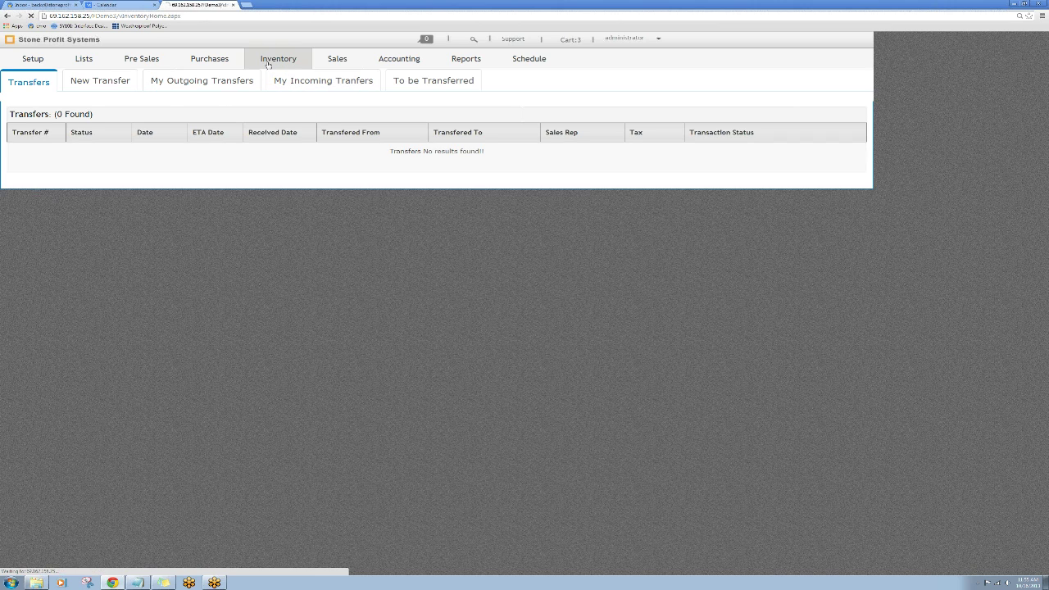
{"action": "left_click", "coordinate": [42, 364]}
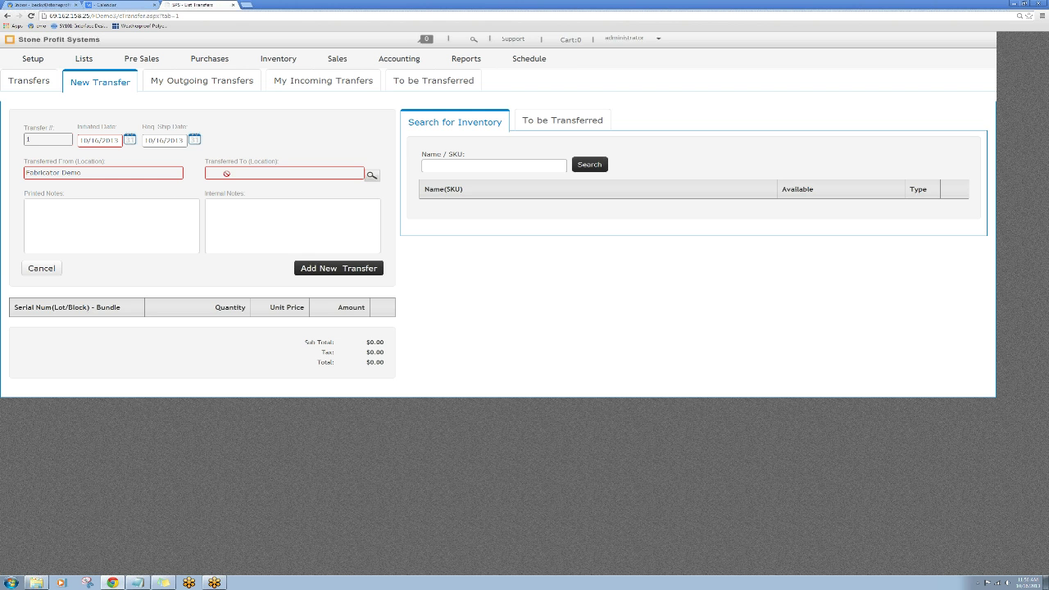
Set the transfer's destination location to ABC SPS Customer, search inventory for ABSOLUTE and list the Absolute Black - 2 cm slabs
{"action": "left_click", "coordinate": [373, 176]}
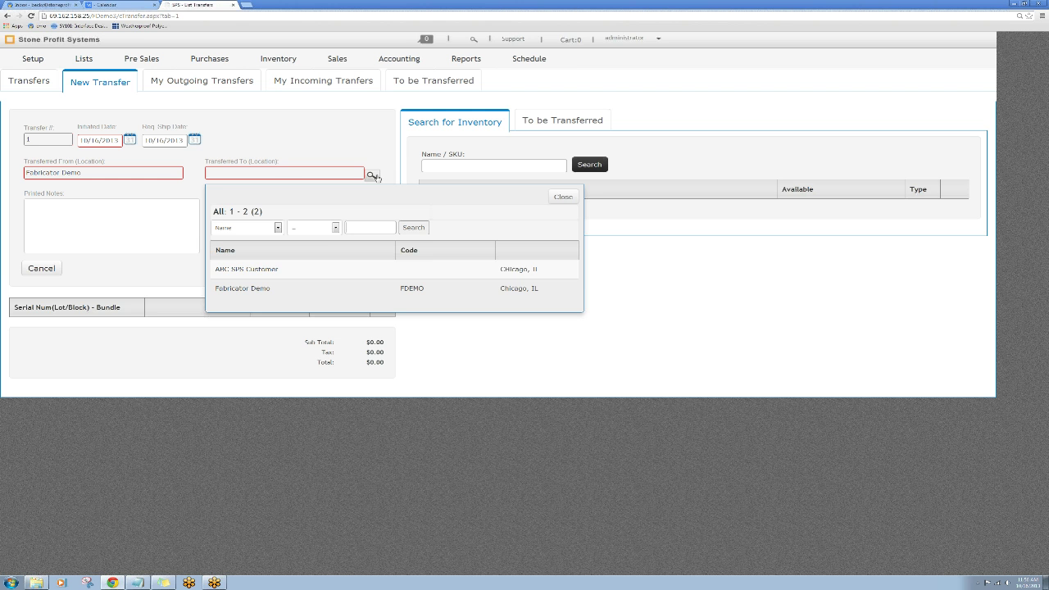
{"action": "left_click", "coordinate": [266, 271]}
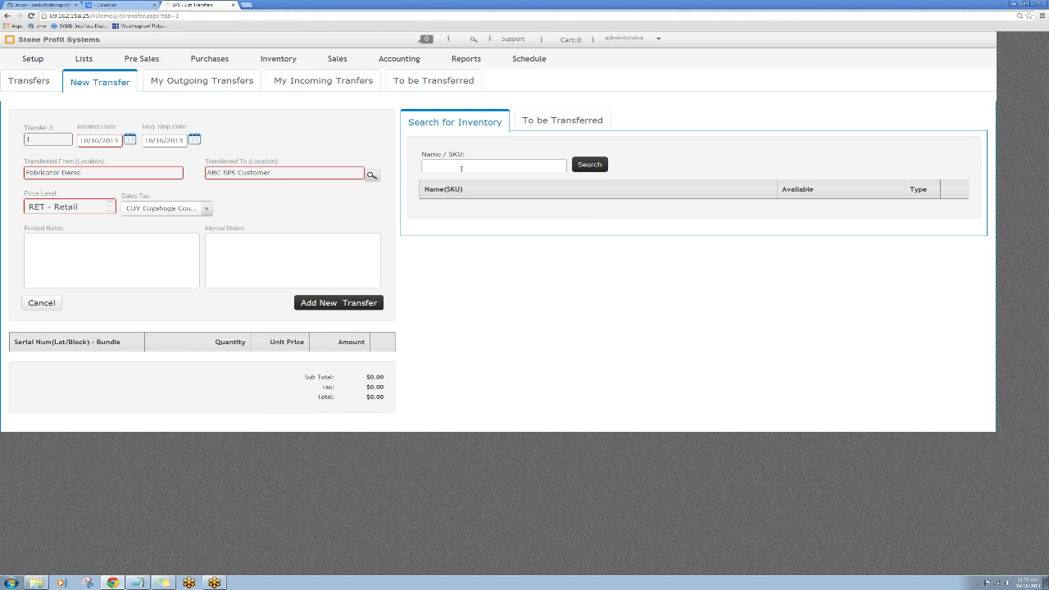
{"action": "type", "text": "ABSOLUTE"}
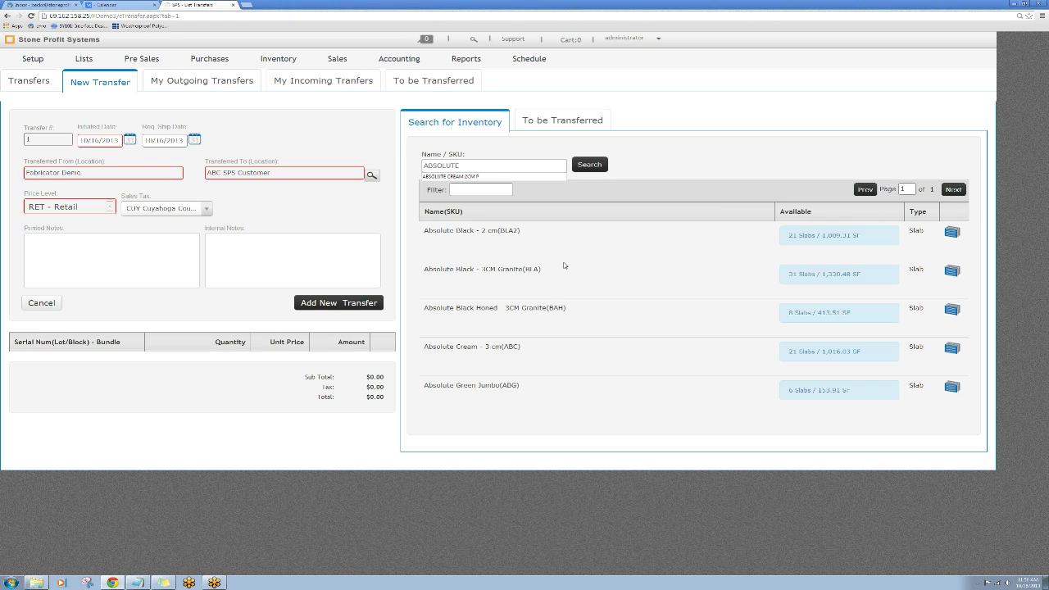
{"action": "left_click", "coordinate": [571, 248]}
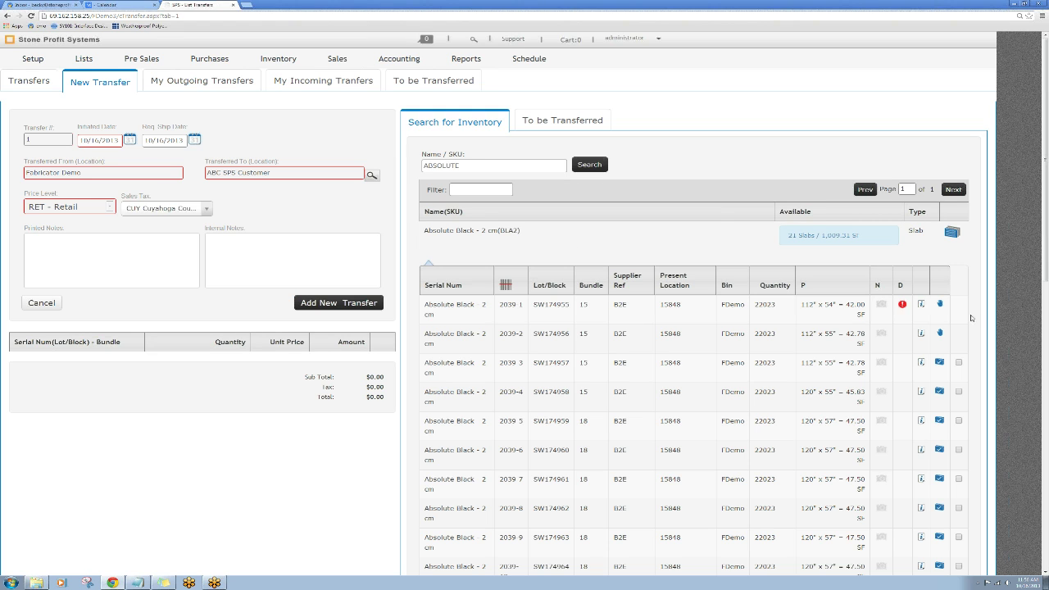
Add Absolute Black - 2 cm slabs 2039-3 and 2039-4 to the transfer and submit it as a new transfer
{"action": "left_click", "coordinate": [958, 362]}
{"action": "left_click", "coordinate": [958, 391]}
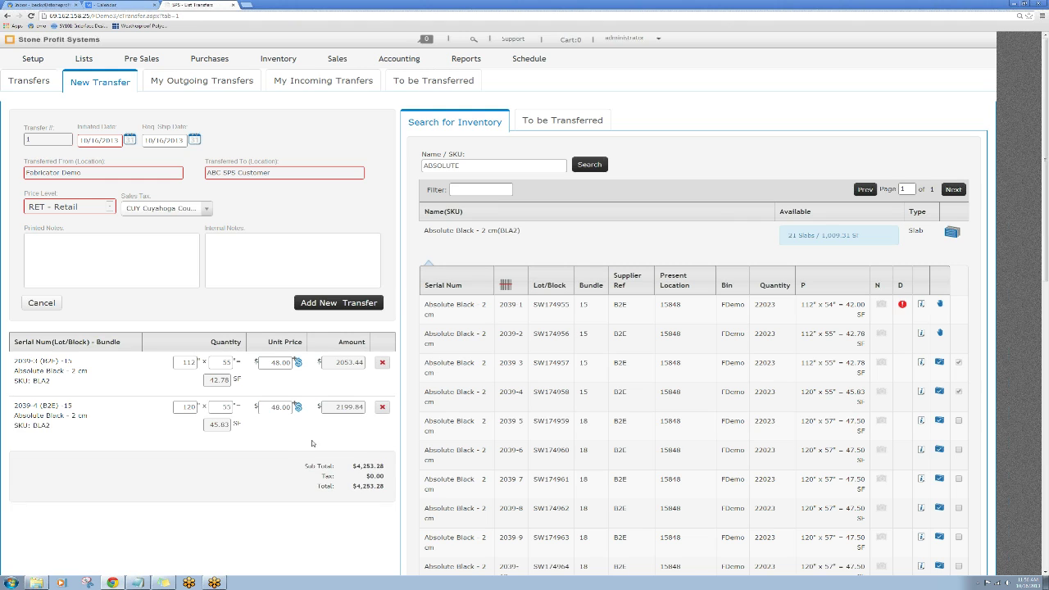
{"action": "left_click", "coordinate": [332, 303]}
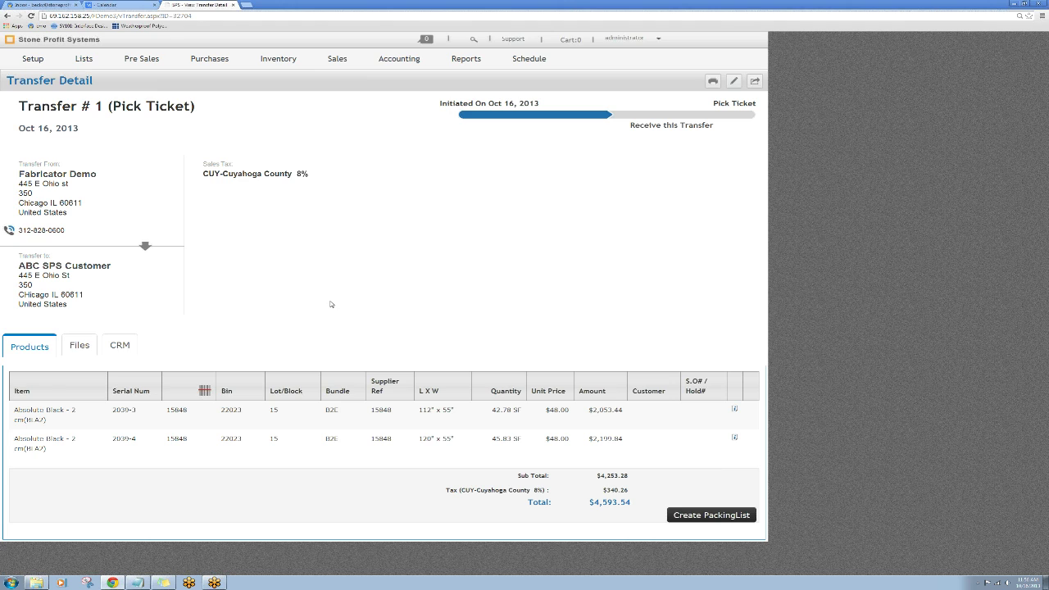
Check which documents can be printed for the transfer
{"action": "left_click", "coordinate": [714, 83]}
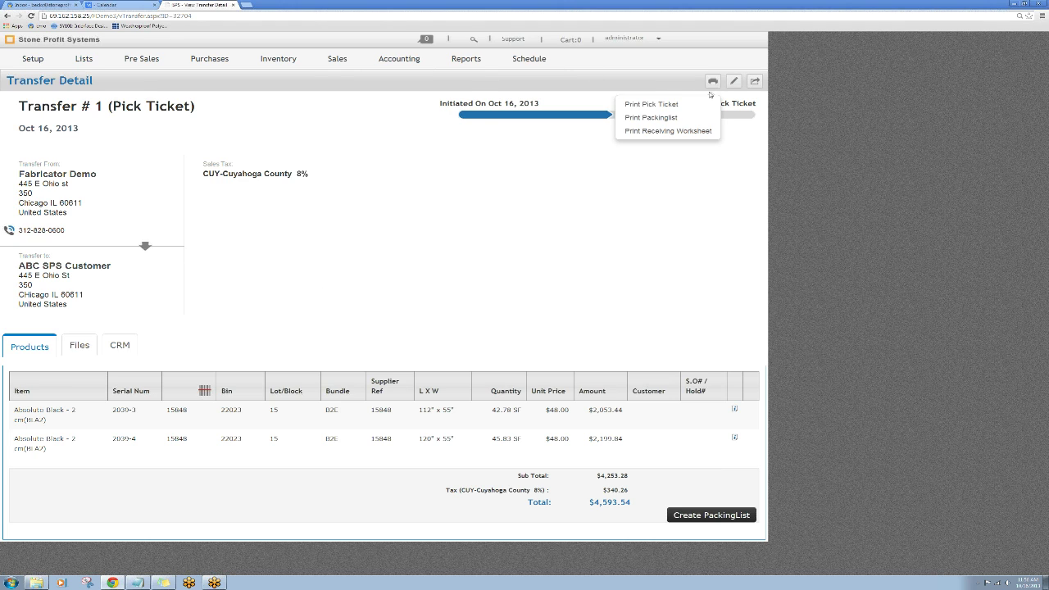
{"action": "left_click", "coordinate": [688, 200]}
Receive the transfer with the default received date and receiver, and return to its Transfer Detail page
{"action": "left_click_drag", "start_coordinate": [626, 125], "coordinate": [716, 125]}
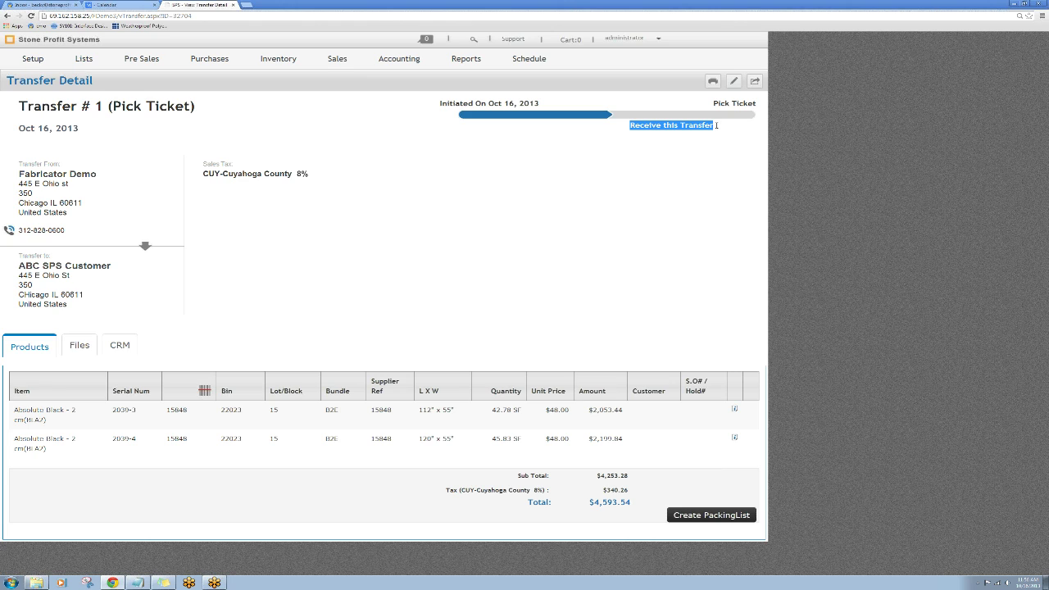
{"action": "left_click", "coordinate": [688, 125]}
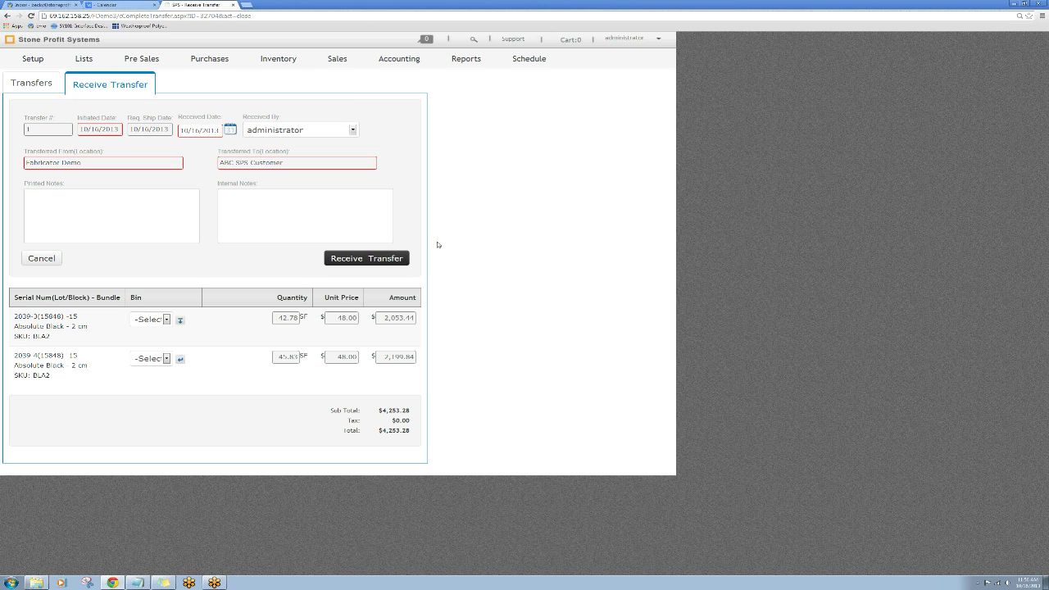
{"action": "left_click_drag", "start_coordinate": [301, 257], "coordinate": [413, 264]}
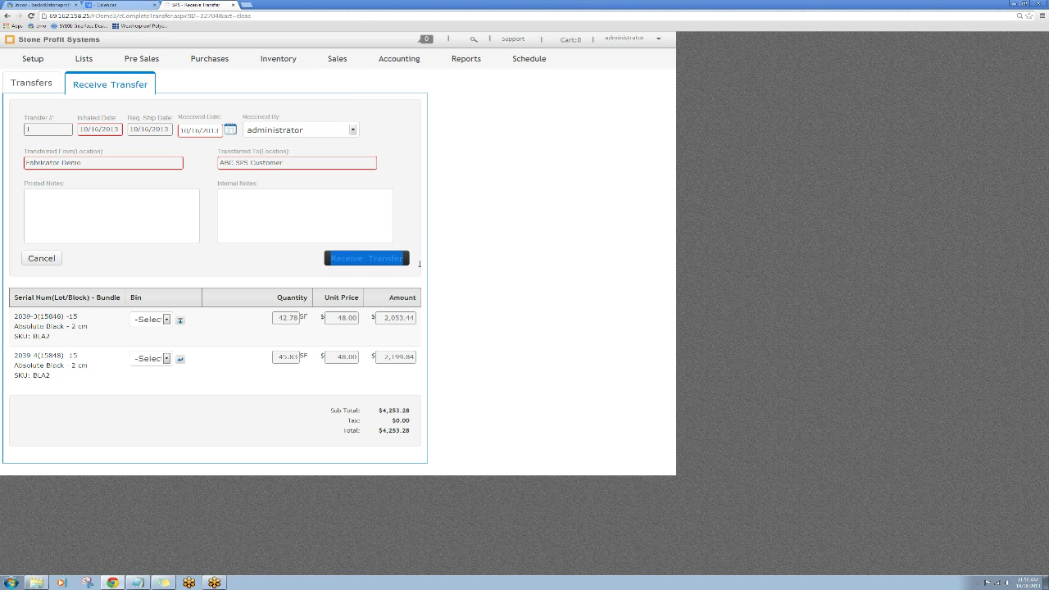
{"action": "left_click", "coordinate": [376, 261]}
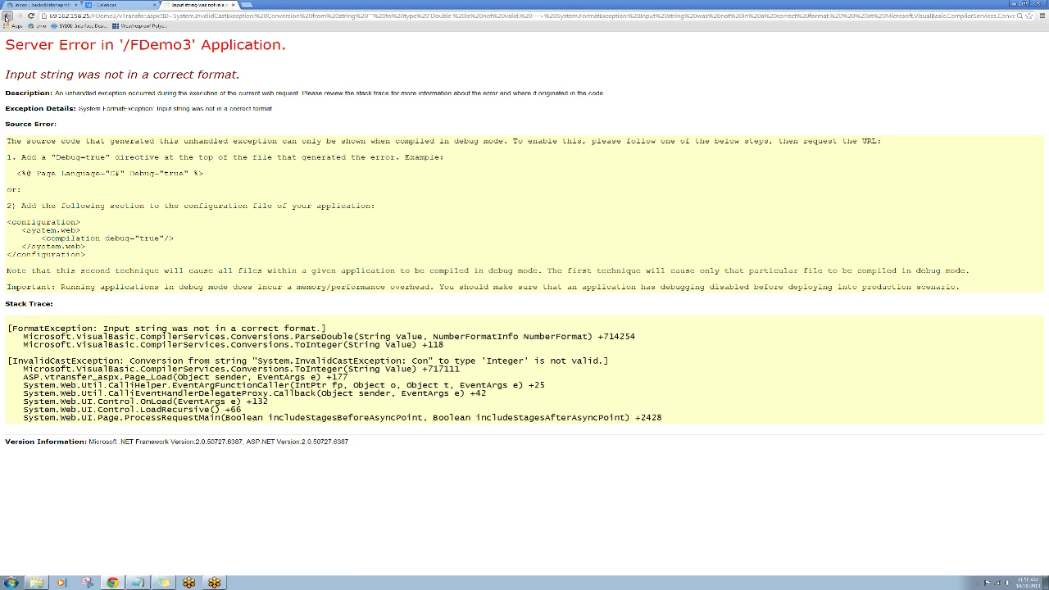
{"action": "left_click", "coordinate": [7, 16]}
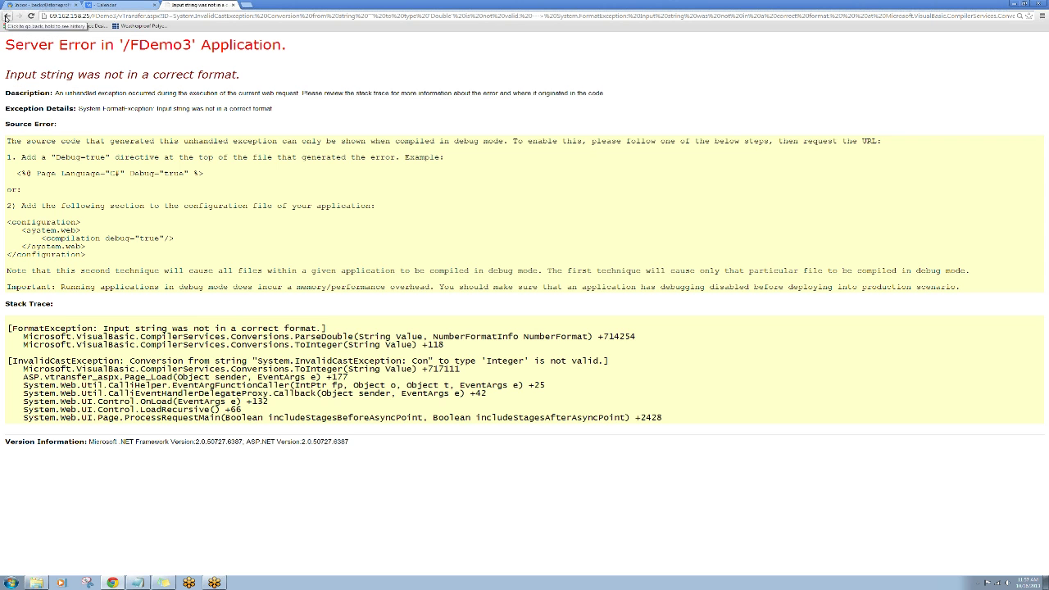
{"action": "left_click", "coordinate": [6, 17]}
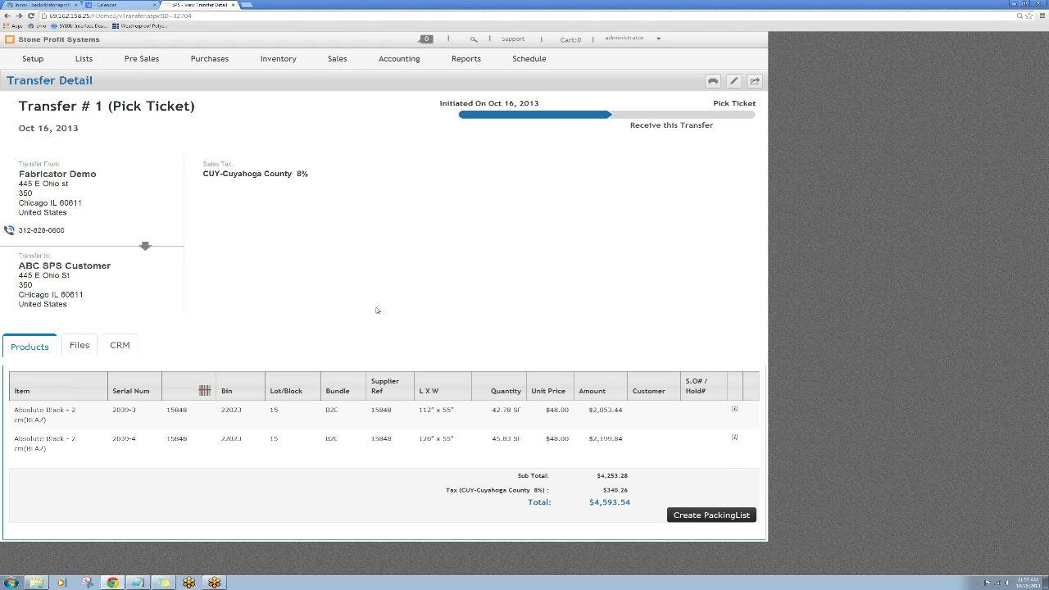
View the detail information and transfer status of slab 2039-3, and close the slab details
{"action": "left_click", "coordinate": [736, 411]}
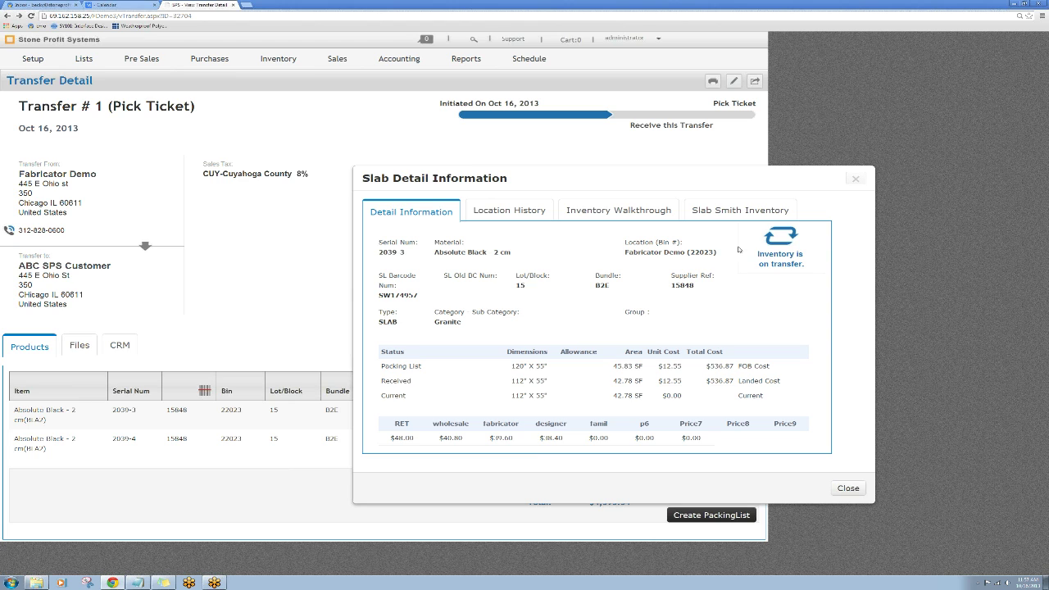
{"action": "left_click_drag", "start_coordinate": [747, 238], "coordinate": [814, 261]}
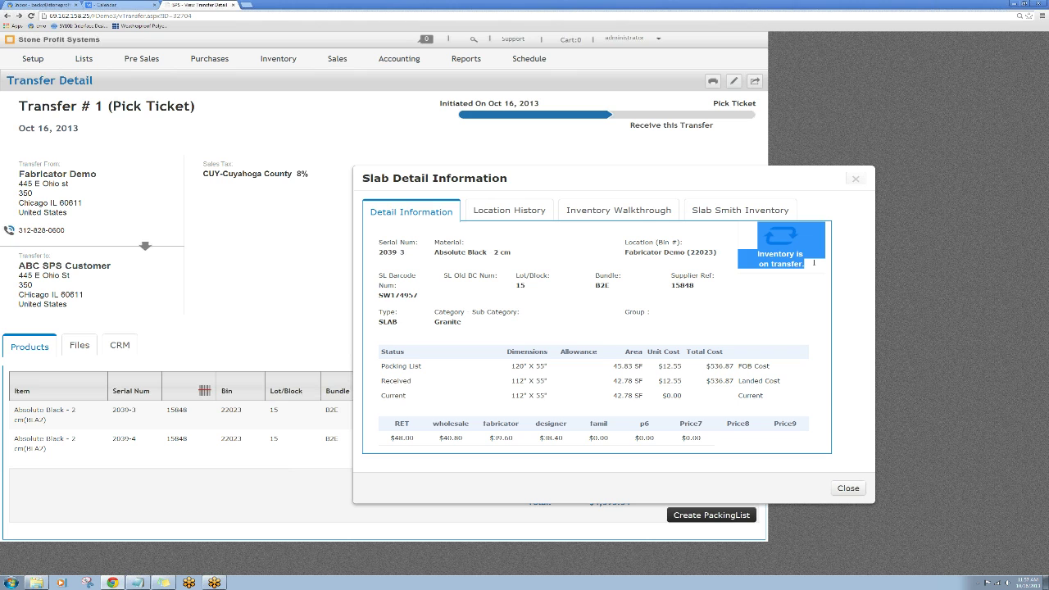
{"action": "left_click", "coordinate": [854, 179]}
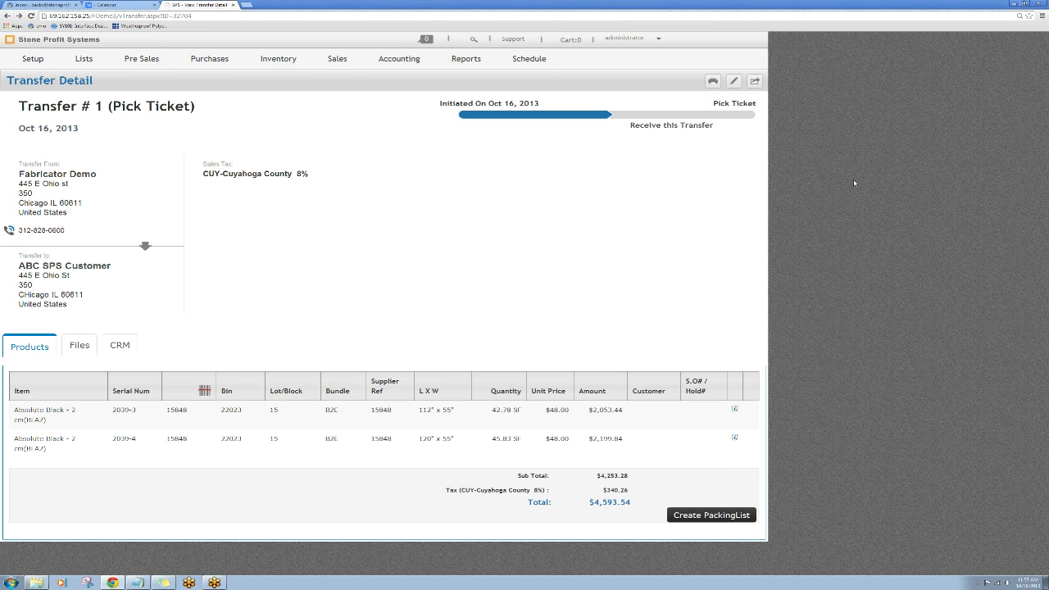
Open the transfers list from Inventory Home and review the status of the transfer to ABC SPS Customer
{"action": "left_click", "coordinate": [278, 60]}
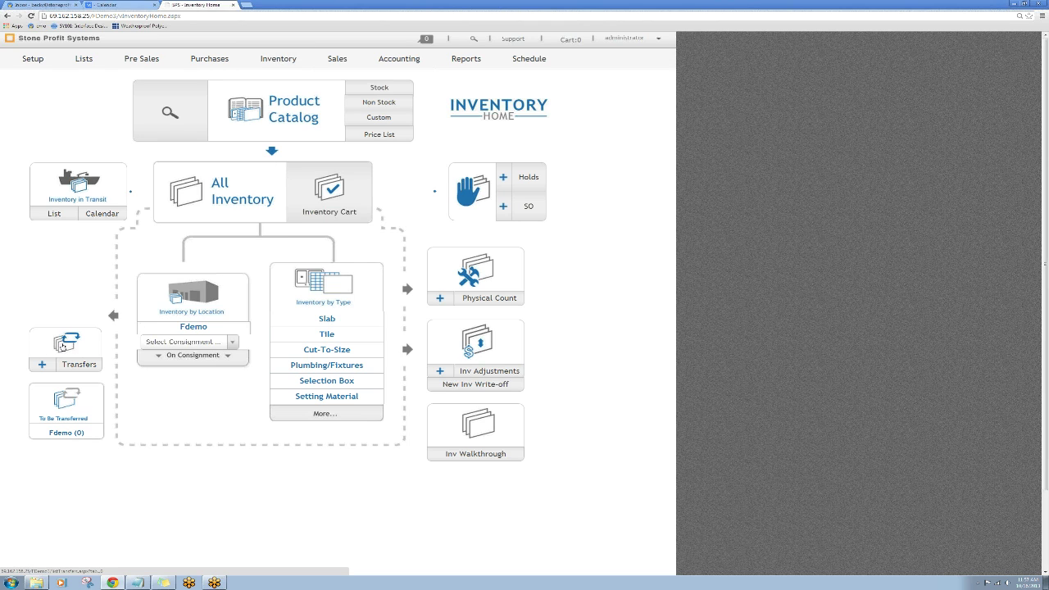
{"action": "left_click", "coordinate": [62, 346]}
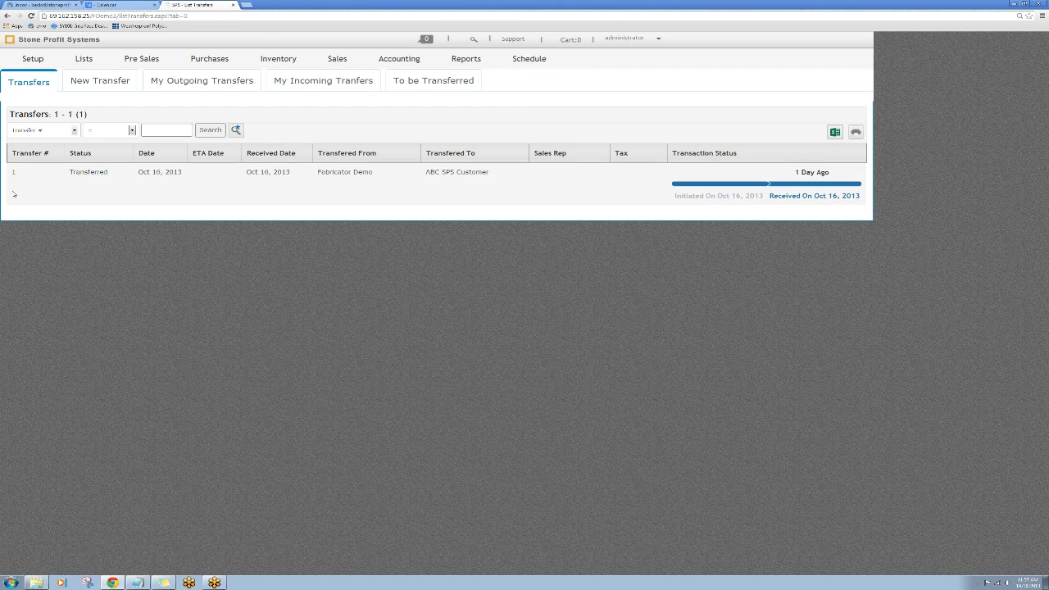
{"action": "left_click_drag", "start_coordinate": [8, 173], "coordinate": [839, 171]}
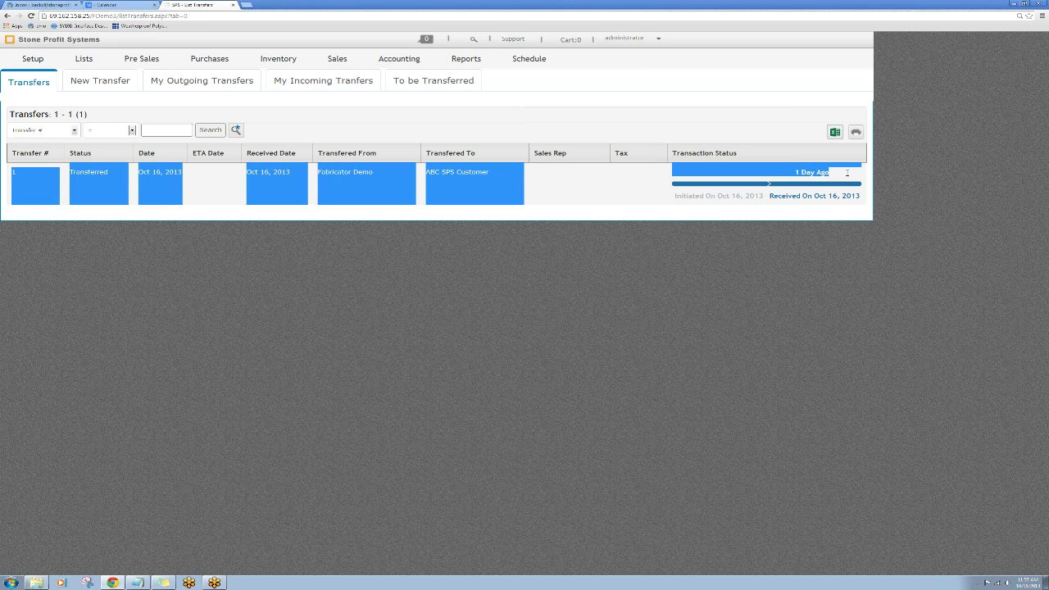
{"action": "left_click_drag", "start_coordinate": [838, 172], "coordinate": [694, 174]}
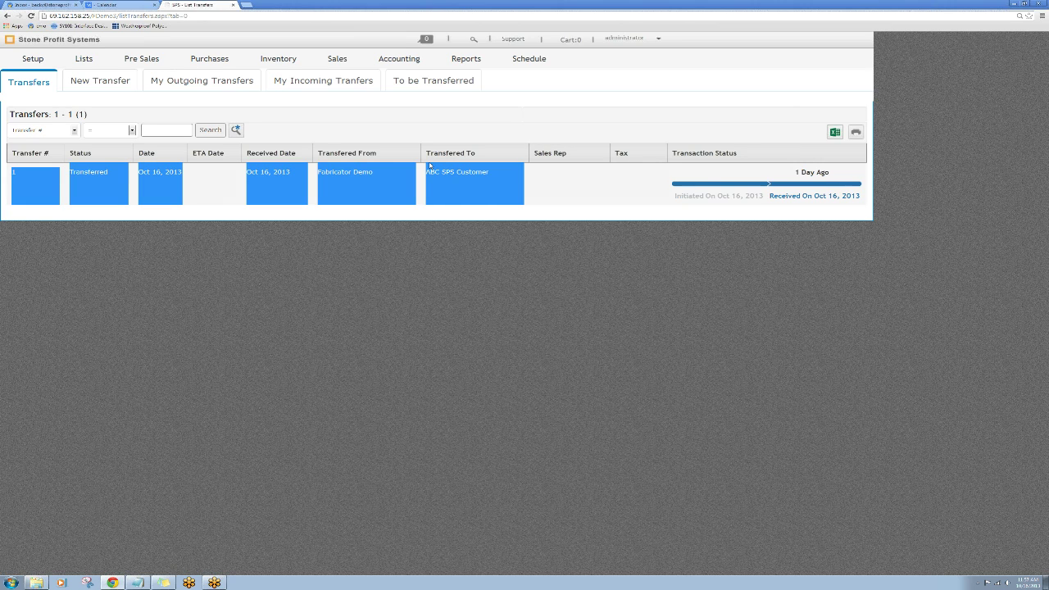
Search the Inventory Walkthrough for UBA and list the individual slabs of Uba Tuba (UBA2)
{"action": "left_click", "coordinate": [254, 54]}
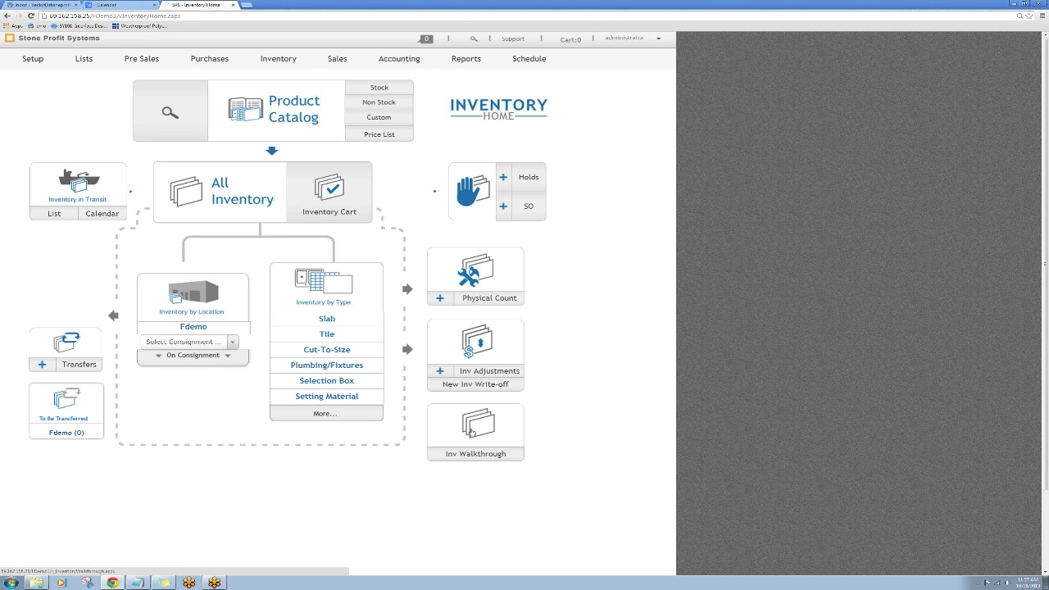
{"action": "left_click", "coordinate": [471, 434]}
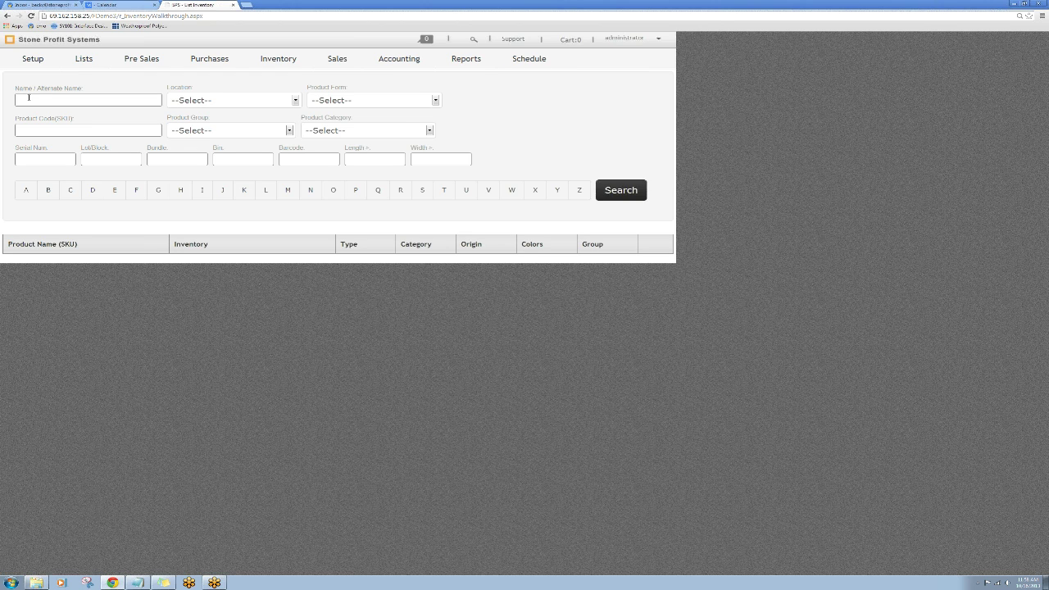
{"action": "type", "text": "UBA"}
{"action": "key", "text": "Return"}
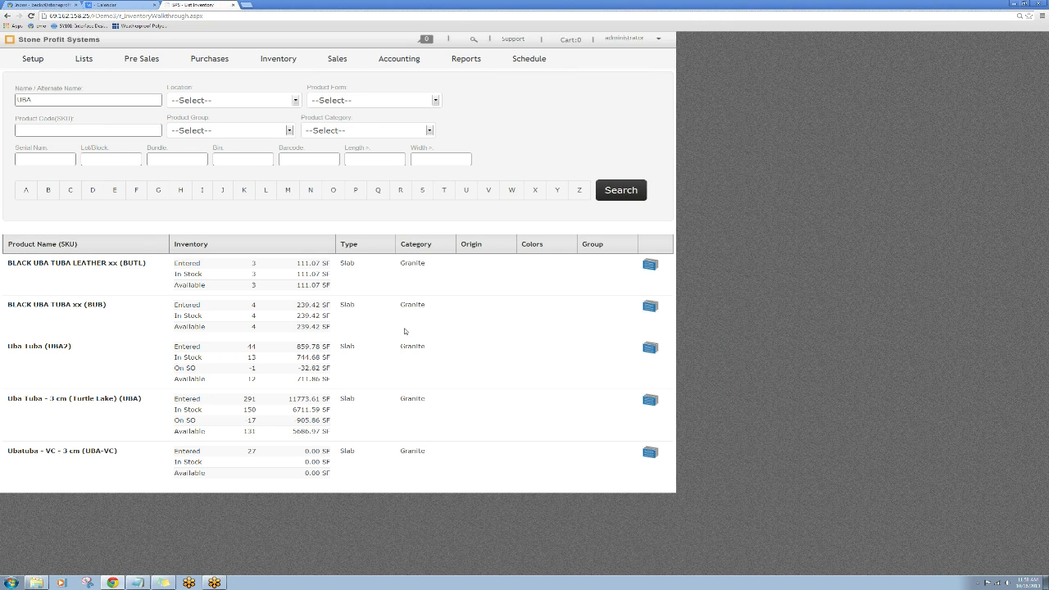
{"action": "left_click", "coordinate": [379, 369]}
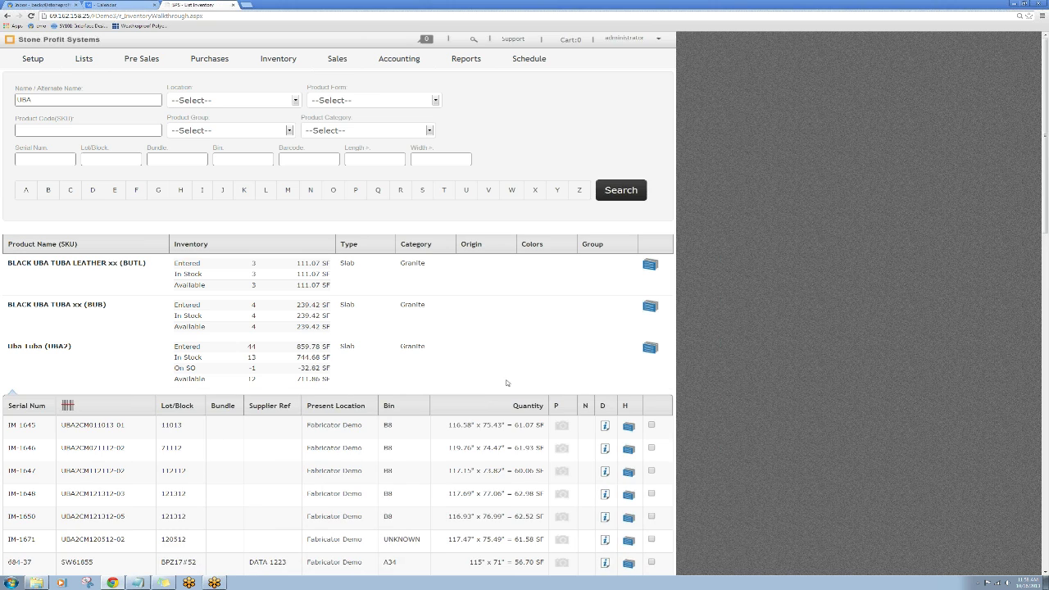
Look through the Uba Tuba slabs' statuses and examine the detail information and inventory walkthrough of sold slab 1102-32
{"action": "scroll", "coordinate": [666, 435], "scroll_direction": "down", "scroll_amount": 3}
{"action": "scroll", "coordinate": [666, 436], "scroll_direction": "down", "scroll_amount": 1}
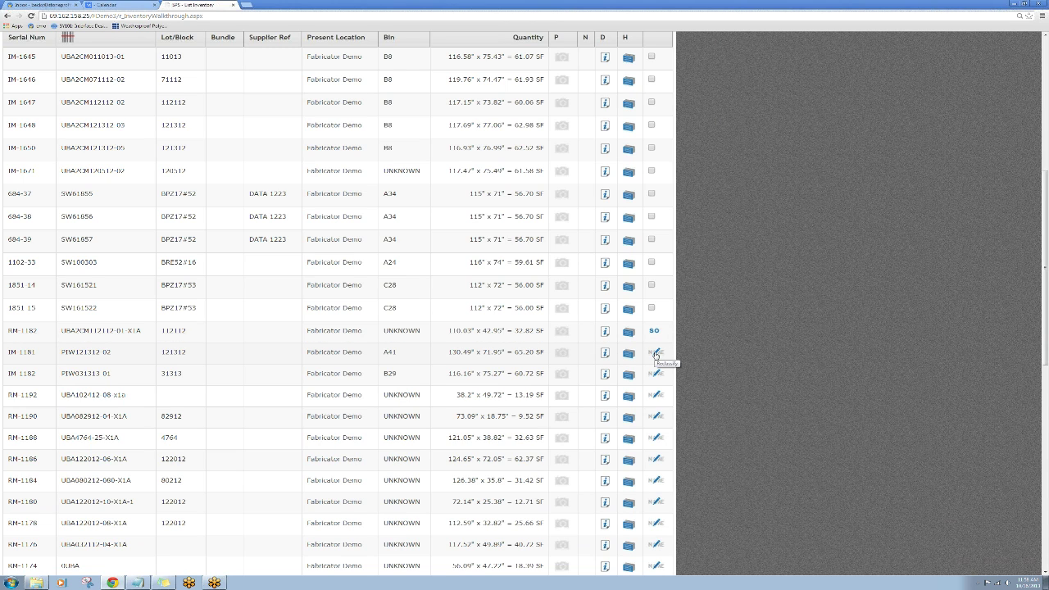
{"action": "scroll", "coordinate": [655, 354], "scroll_direction": "down", "scroll_amount": 6}
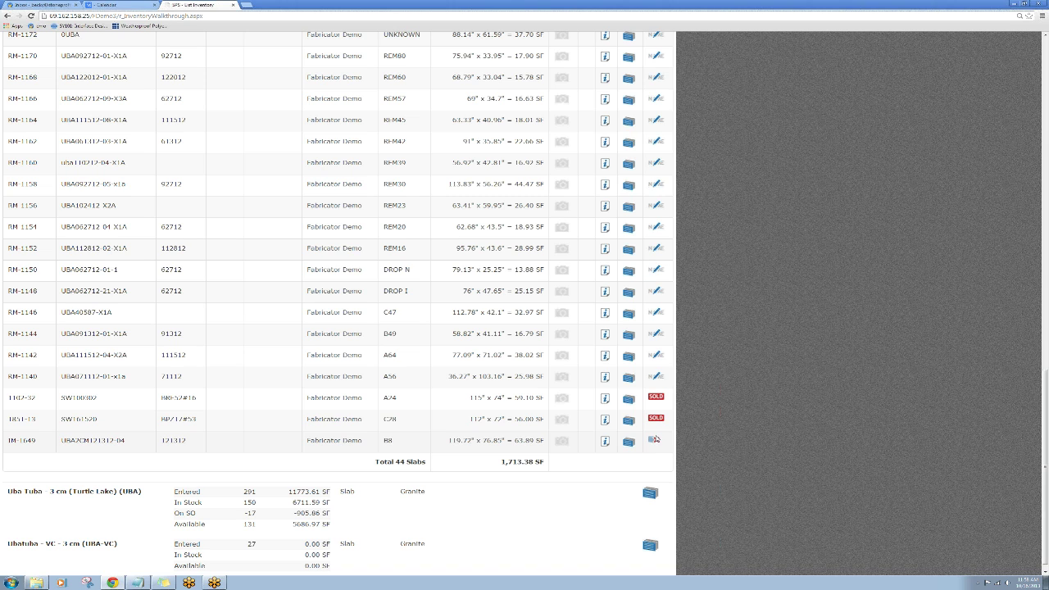
{"action": "left_click", "coordinate": [606, 399]}
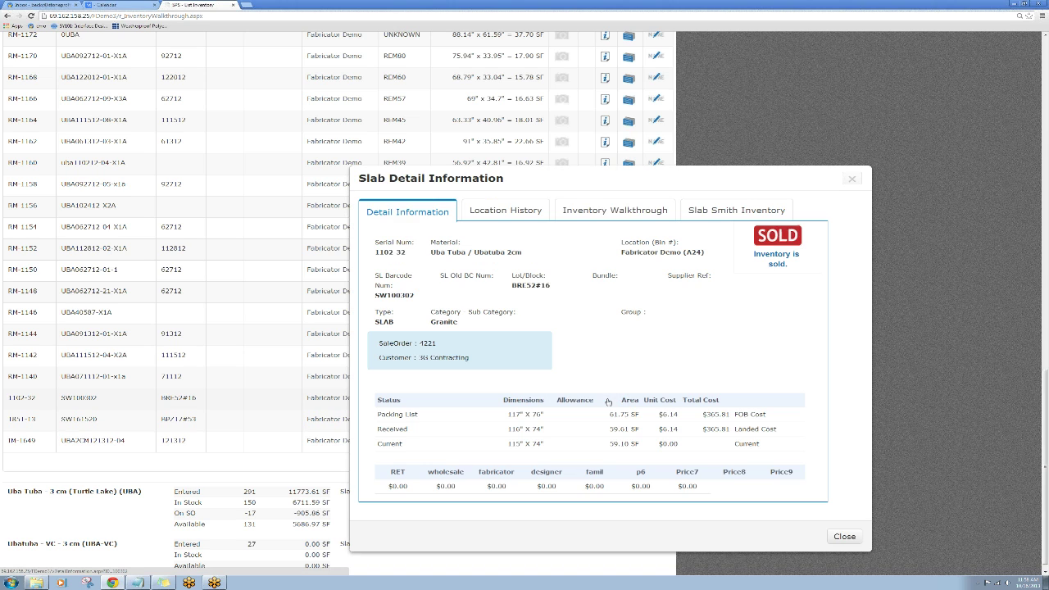
{"action": "left_click", "coordinate": [628, 216]}
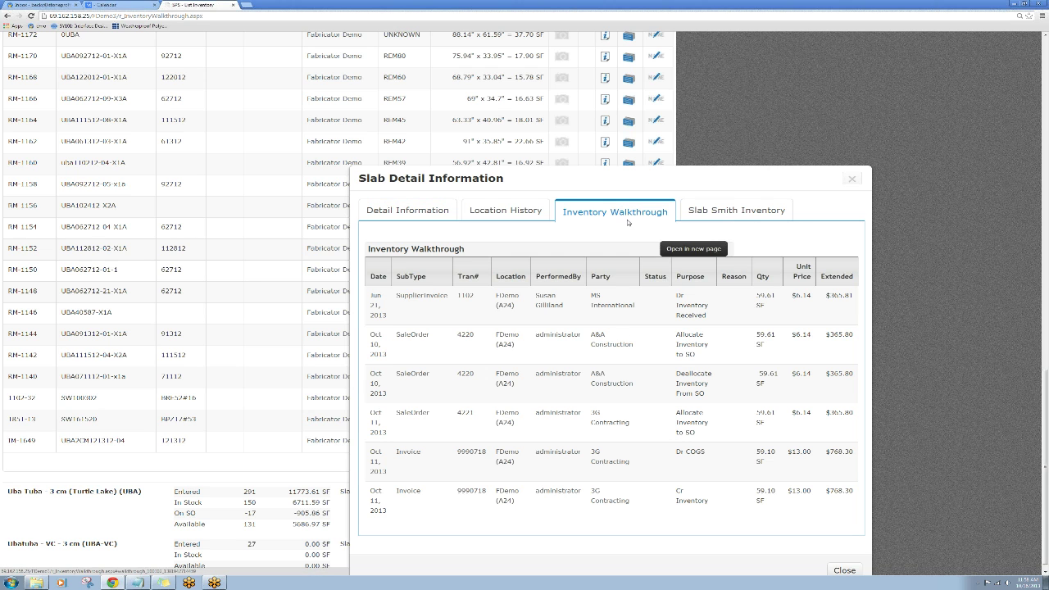
{"action": "left_click_drag", "start_coordinate": [368, 494], "coordinate": [434, 495]}
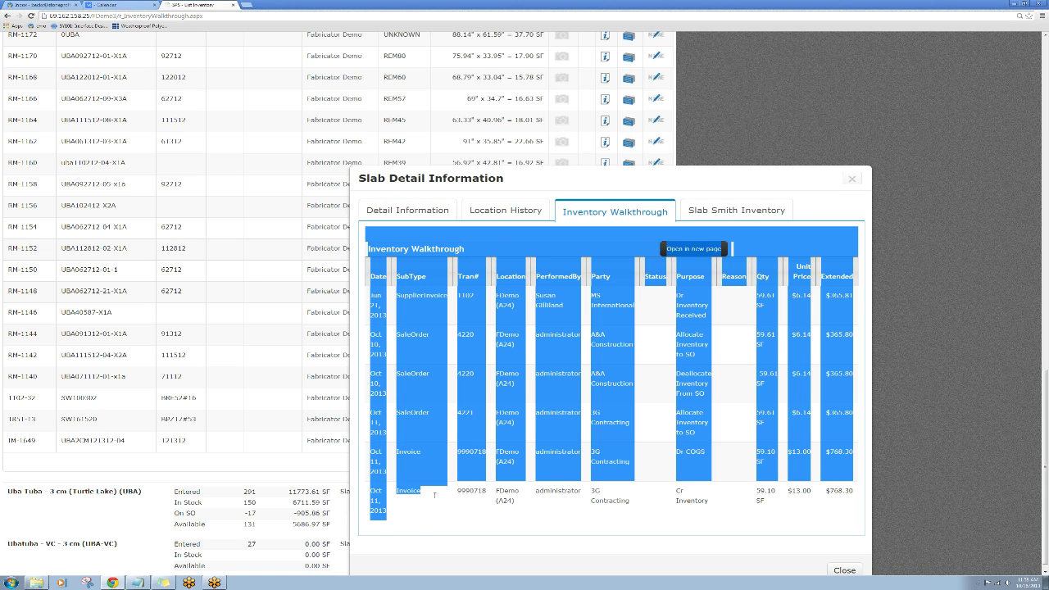
{"action": "double_click", "coordinate": [427, 503]}
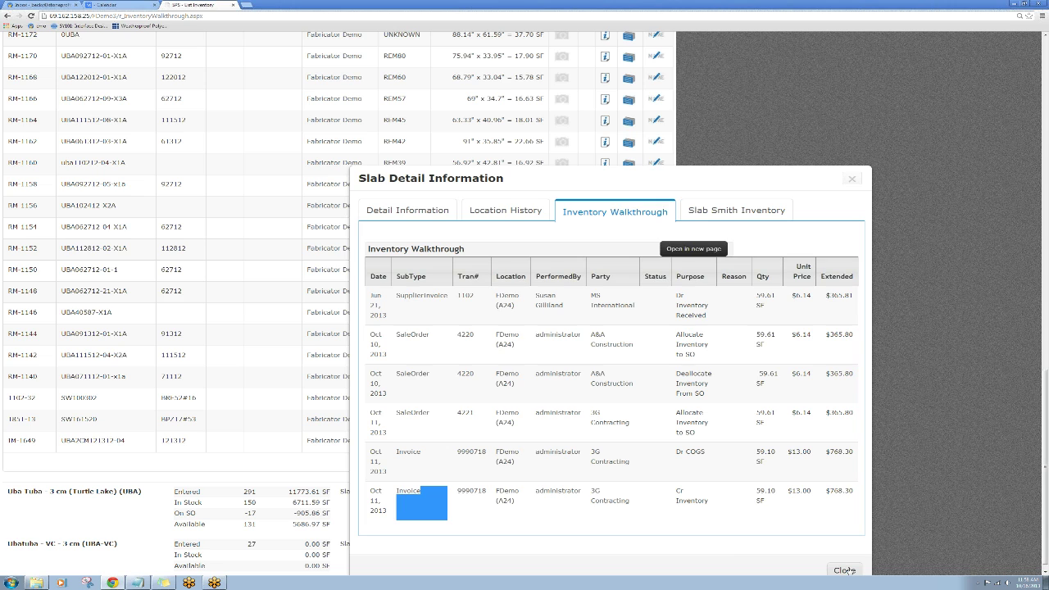
{"action": "left_click", "coordinate": [851, 178]}
{"action": "scroll", "coordinate": [712, 427], "scroll_direction": "up", "scroll_amount": 20}
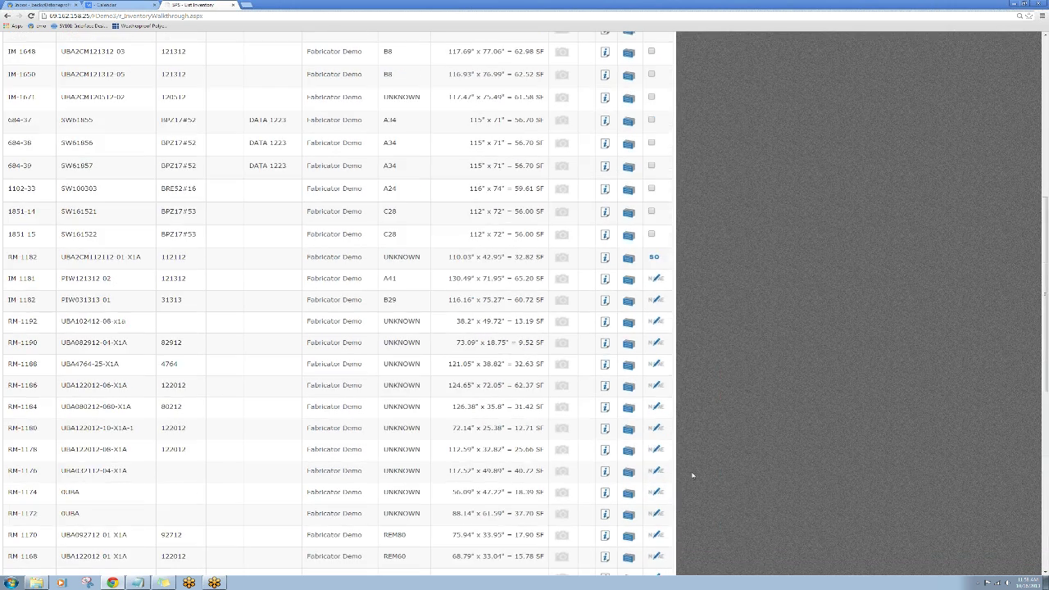
Create a physical count session from Inventory Home dated 10/16/2013, titled SLAB-UBATUBA, for location Fabricator Demo, and continue to adding products
{"action": "left_click", "coordinate": [282, 66]}
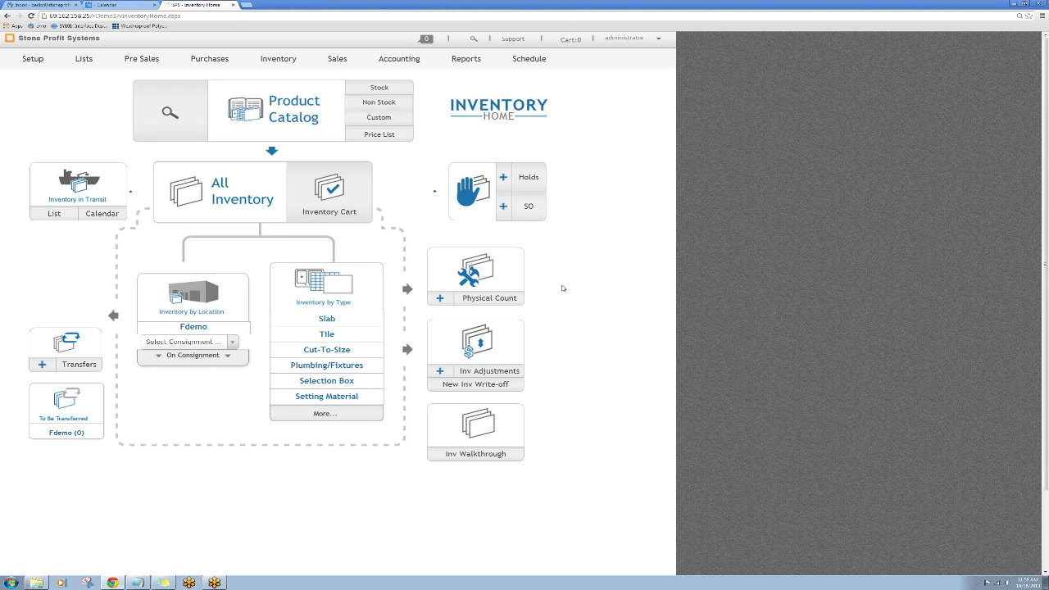
{"action": "left_click", "coordinate": [445, 300]}
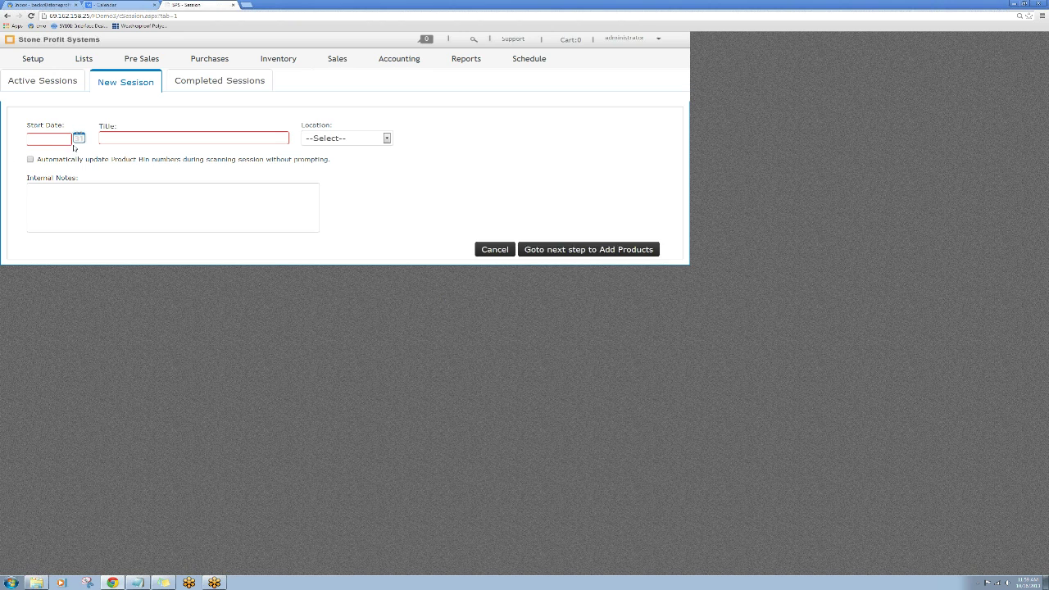
{"action": "left_click", "coordinate": [79, 137]}
{"action": "left_click", "coordinate": [90, 216]}
{"action": "left_click", "coordinate": [124, 139]}
{"action": "type", "text": "SLAB-USATUBA"}
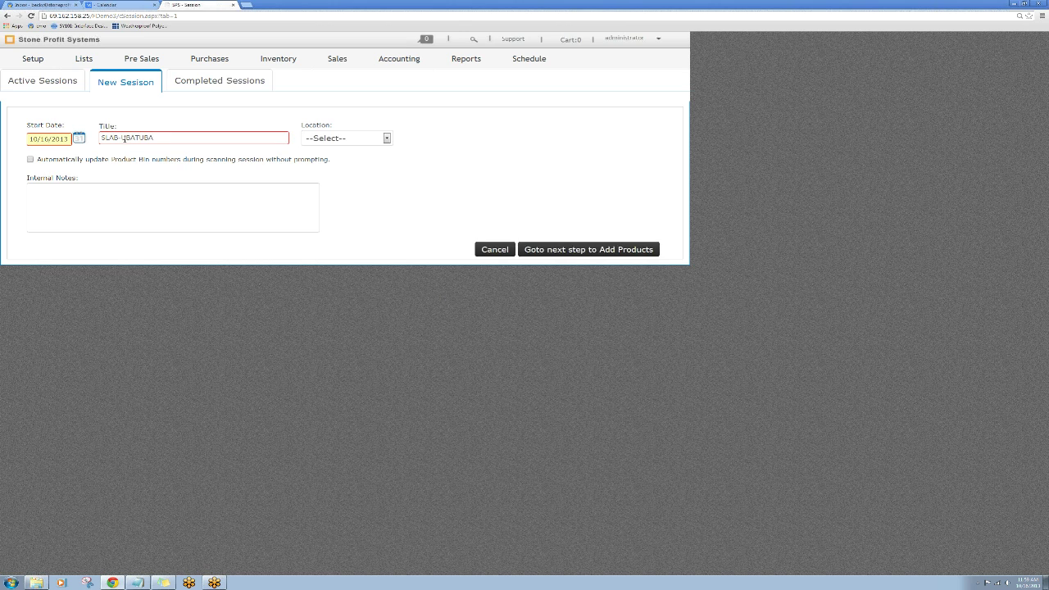
{"action": "left_click", "coordinate": [385, 138]}
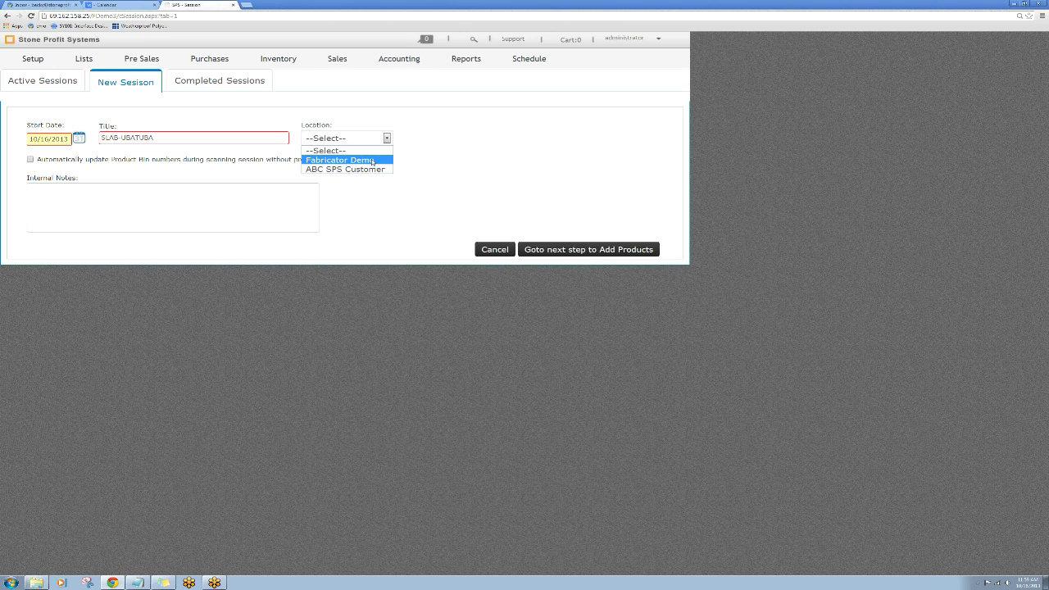
{"action": "left_click", "coordinate": [370, 161]}
{"action": "left_click", "coordinate": [560, 250]}
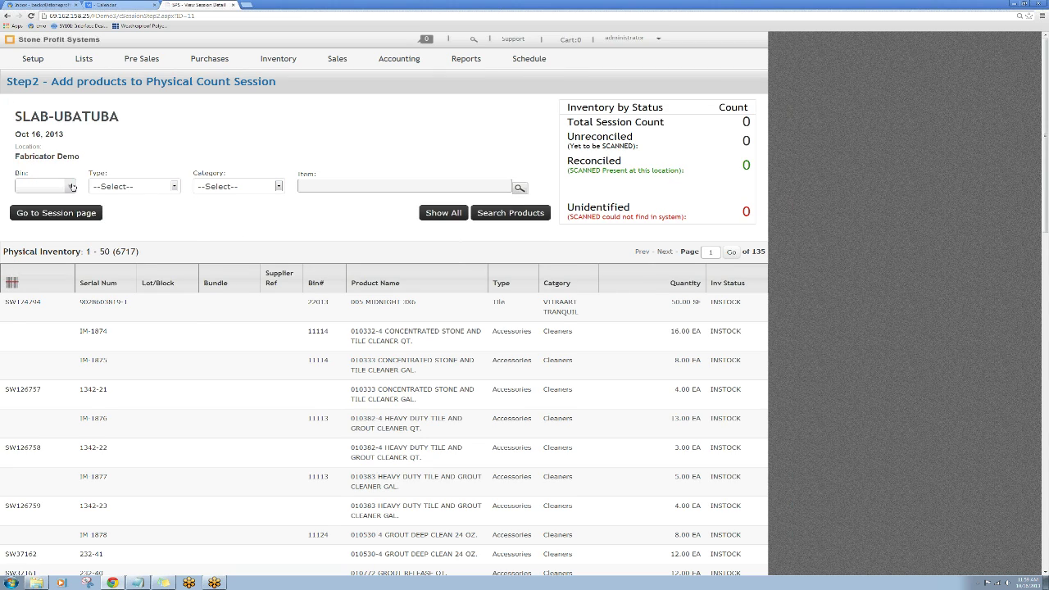
Look through the product filter options, find UBA in the item lookup, and search the inventory for Uba Tuba - 3 cm (Turtle Lake)
{"action": "left_click", "coordinate": [72, 187]}
{"action": "left_click", "coordinate": [174, 187]}
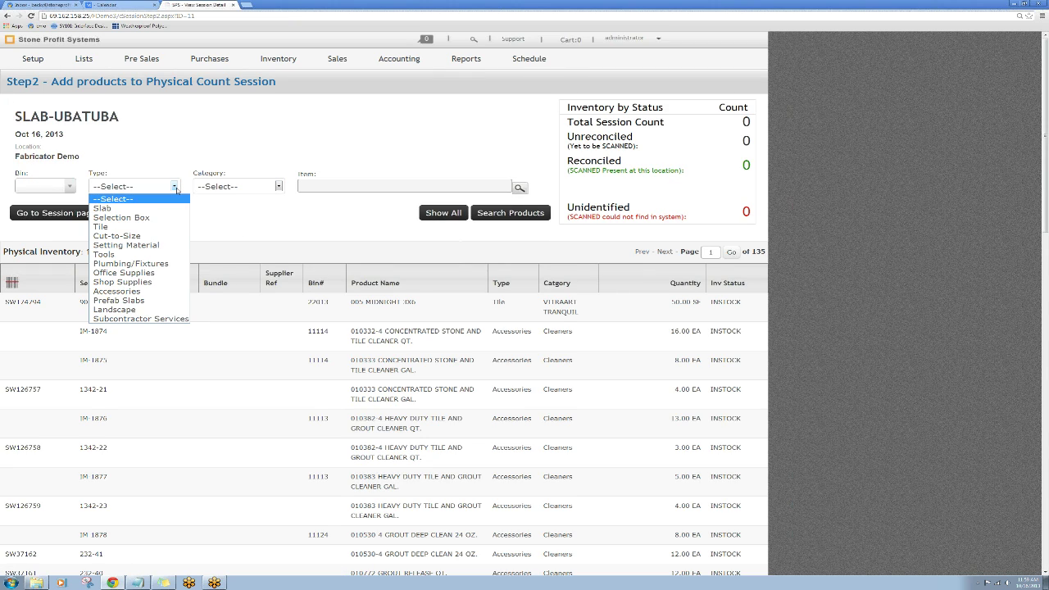
{"action": "left_click", "coordinate": [274, 187]}
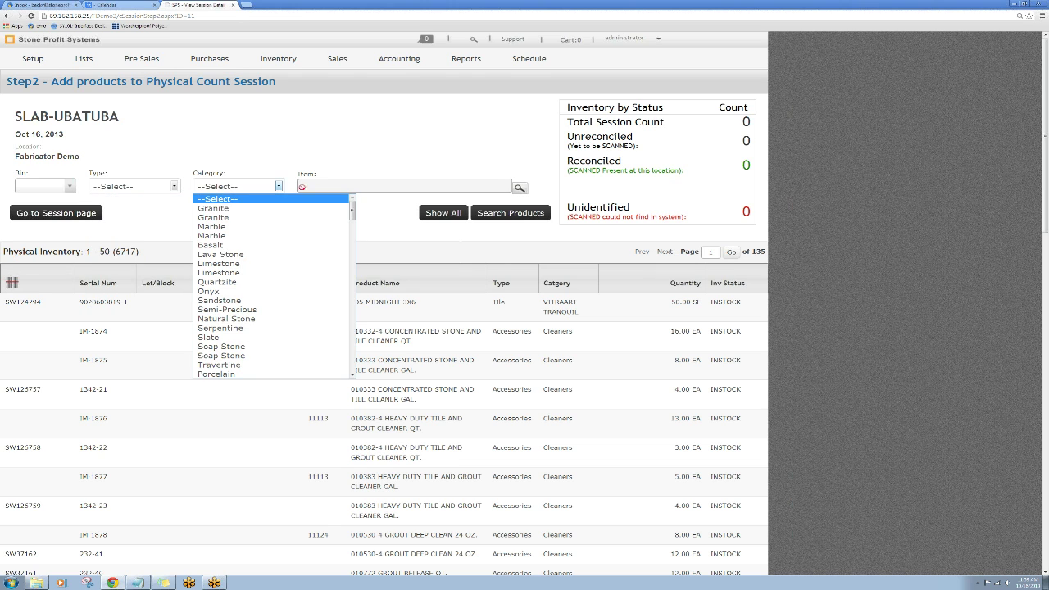
{"action": "left_click", "coordinate": [519, 188]}
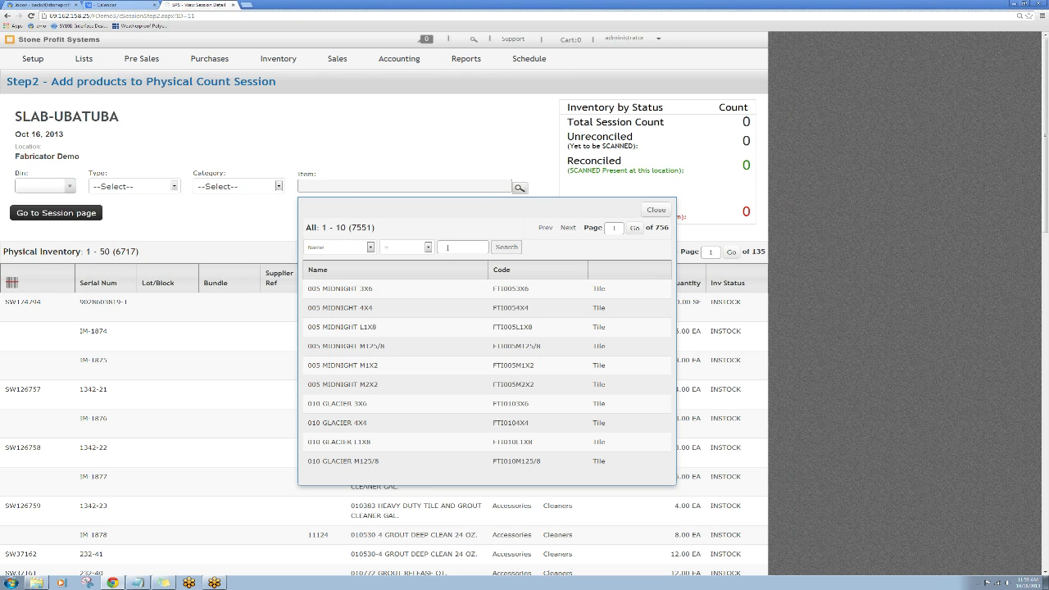
{"action": "left_click", "coordinate": [448, 246]}
{"action": "type", "text": "UBA"}
{"action": "left_click", "coordinate": [507, 246]}
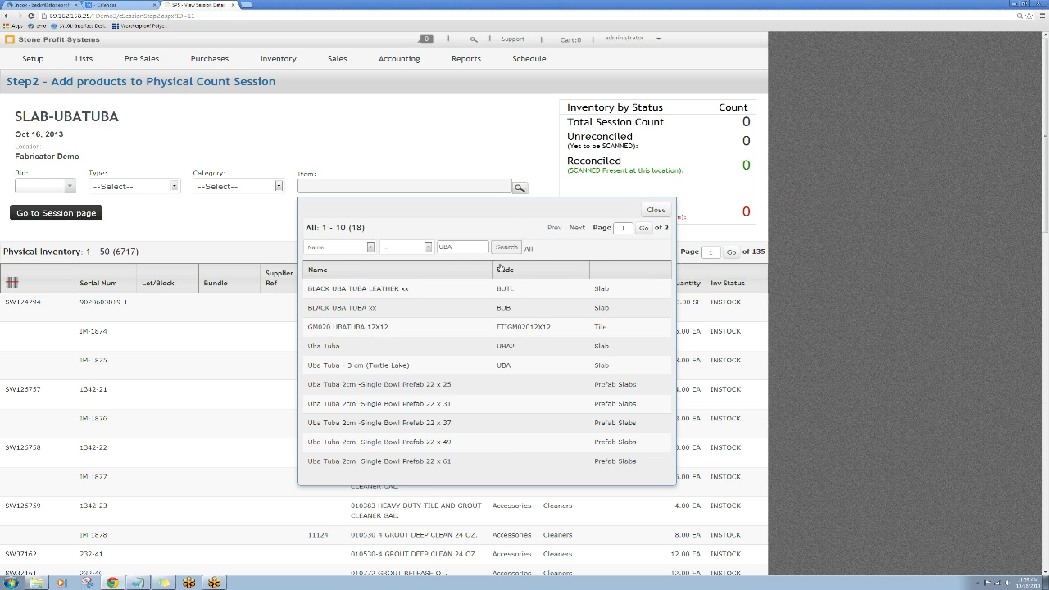
{"action": "left_click", "coordinate": [427, 366]}
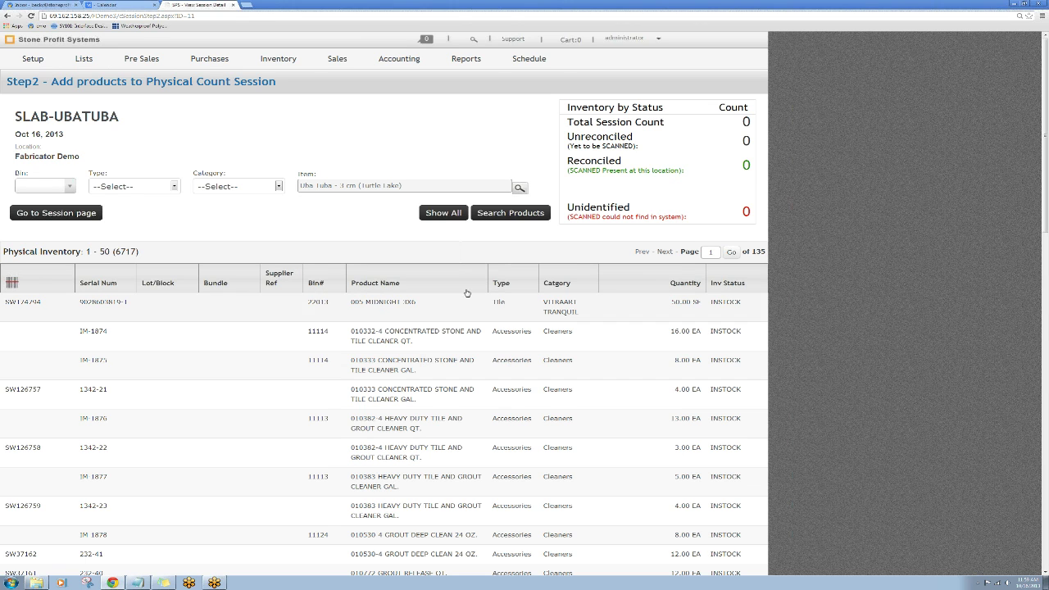
{"action": "left_click", "coordinate": [509, 213]}
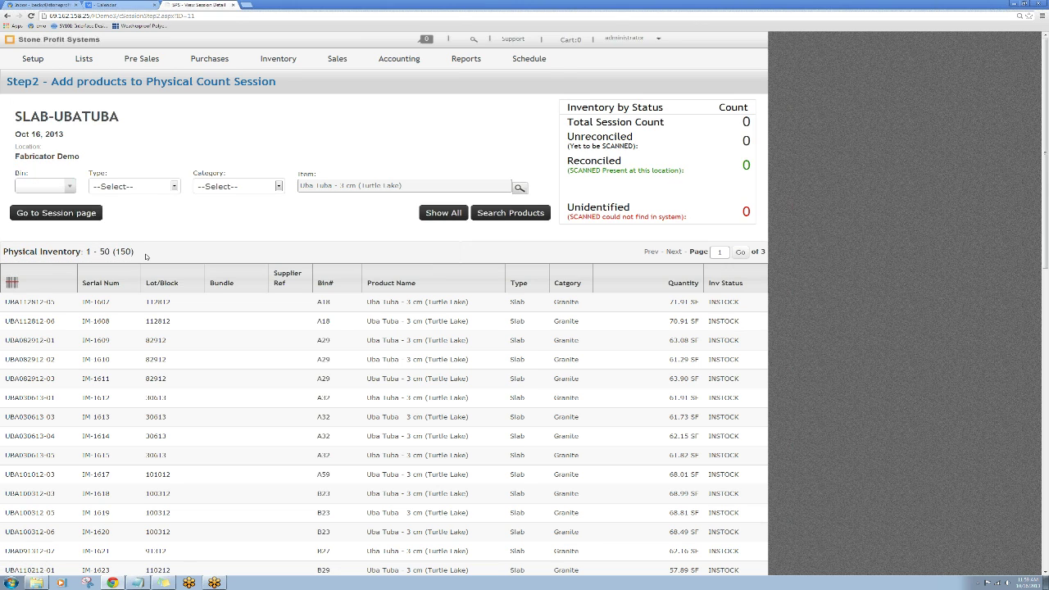
Review the listed Uba Tuba - 3 cm slabs and add all of them to the count session, acknowledging the message
{"action": "left_click_drag", "start_coordinate": [134, 251], "coordinate": [112, 251]}
{"action": "scroll", "coordinate": [643, 271], "scroll_direction": "down", "scroll_amount": 8}
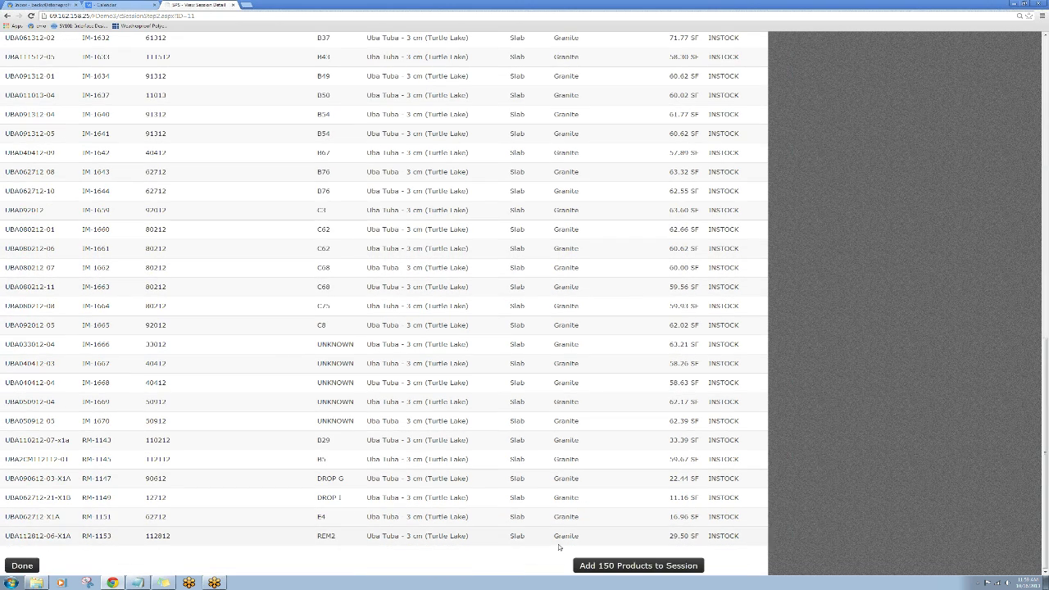
{"action": "left_click_drag", "start_coordinate": [574, 566], "coordinate": [698, 566]}
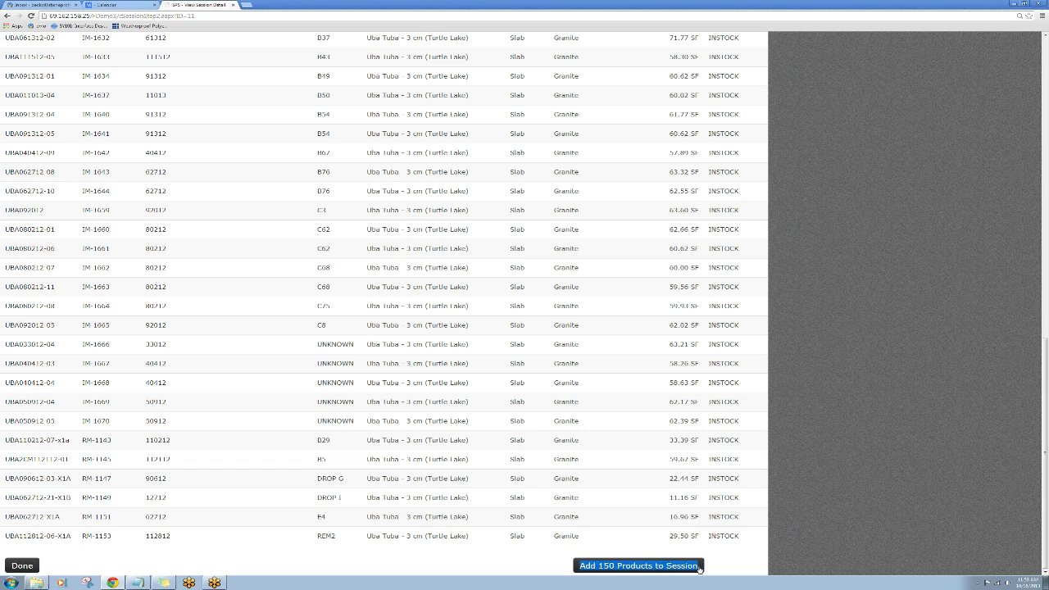
{"action": "left_click", "coordinate": [673, 567]}
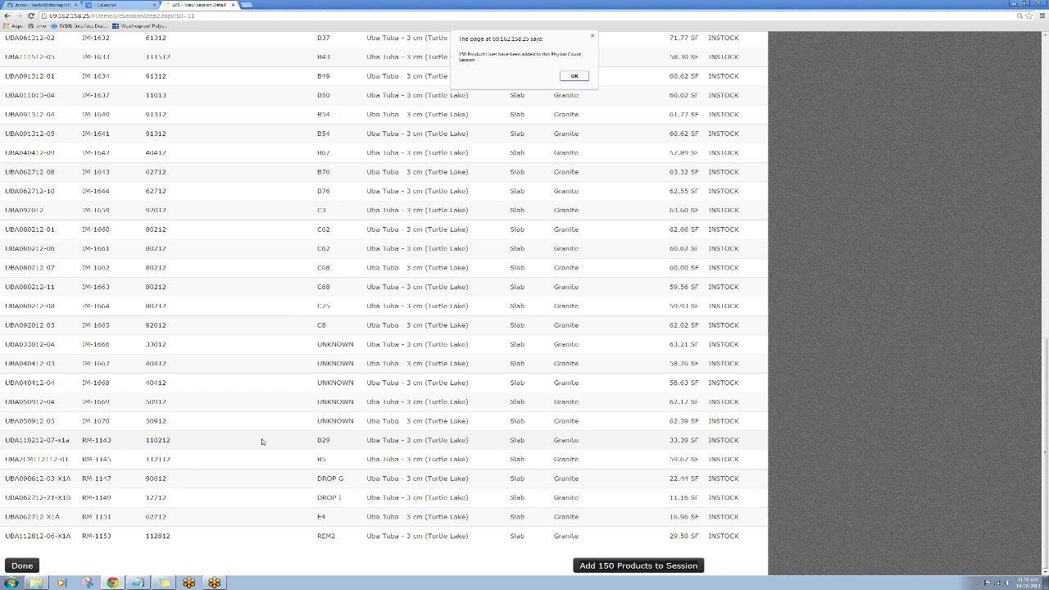
{"action": "left_click", "coordinate": [584, 82]}
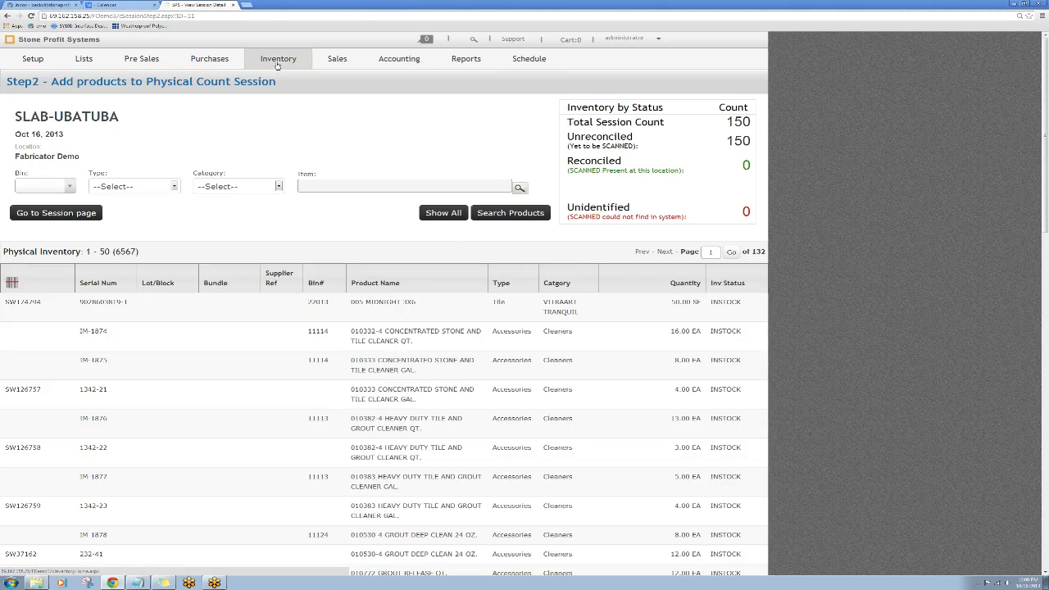
Join the SLAB-UBATUBA session from the active physical count sessions and examine its scan entry, current bin and inventory status counts
{"action": "left_click", "coordinate": [276, 64]}
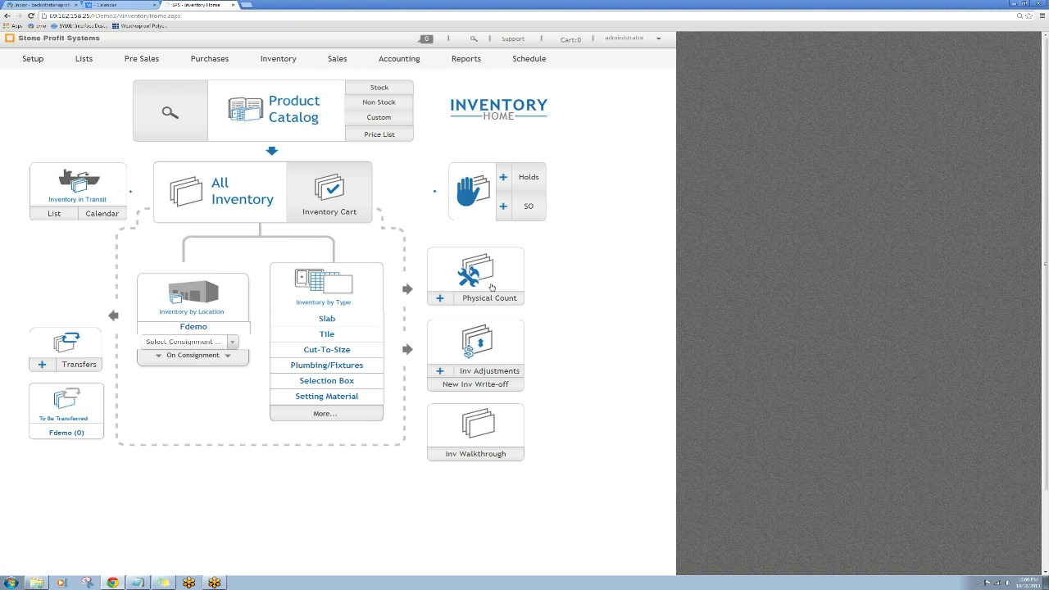
{"action": "left_click", "coordinate": [481, 274]}
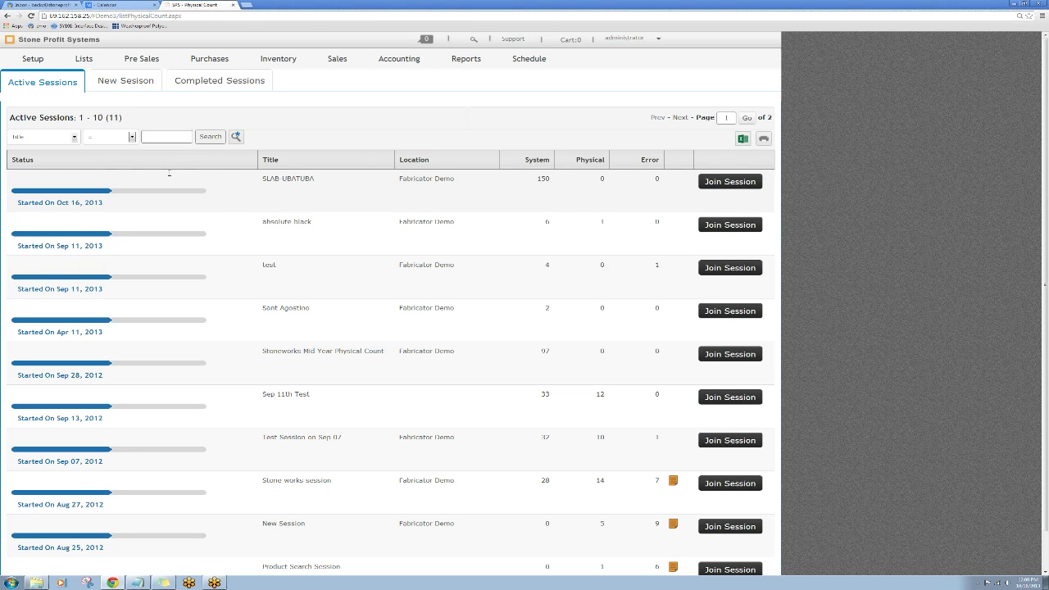
{"action": "left_click_drag", "start_coordinate": [169, 172], "coordinate": [762, 181]}
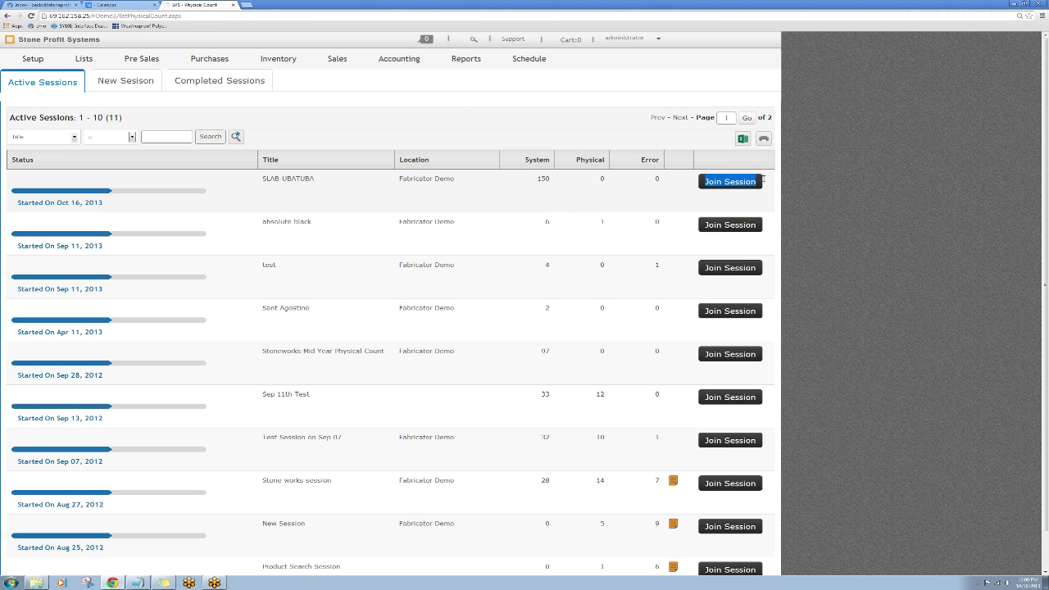
{"action": "left_click", "coordinate": [753, 179]}
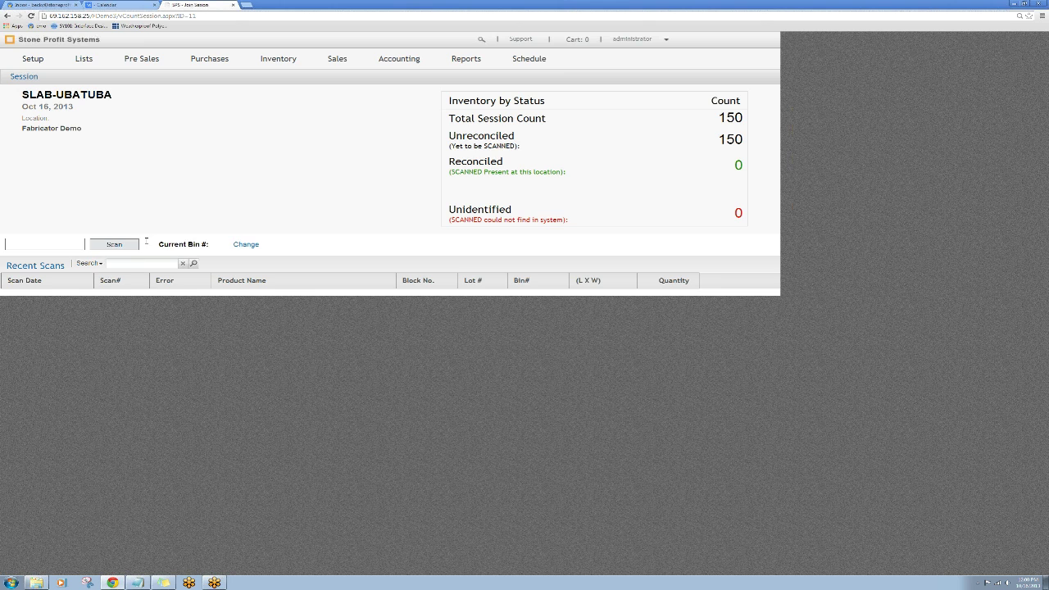
{"action": "left_click_drag", "start_coordinate": [147, 241], "coordinate": [70, 245]}
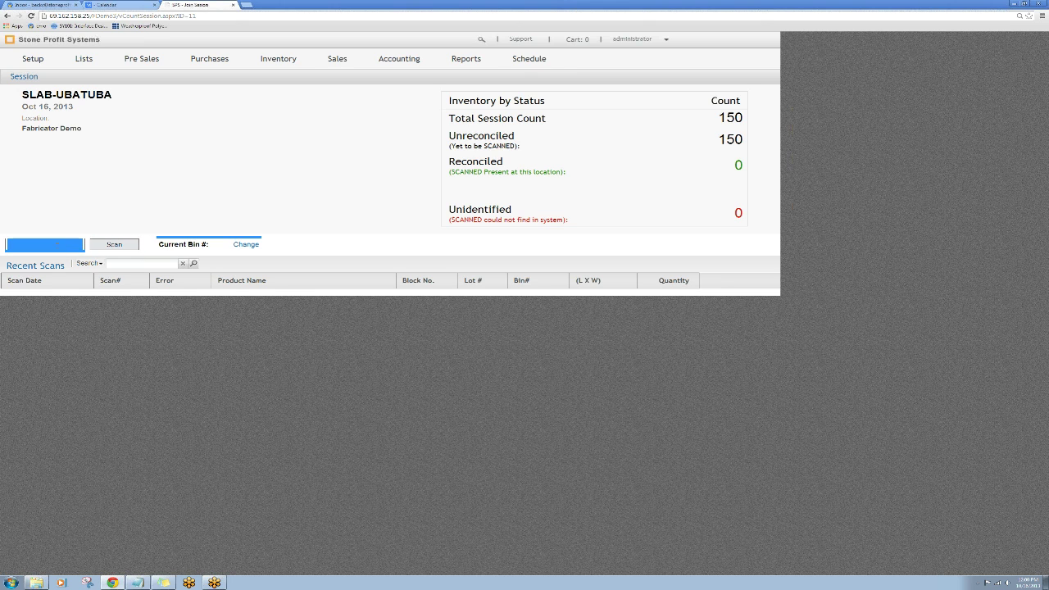
{"action": "left_click", "coordinate": [57, 244]}
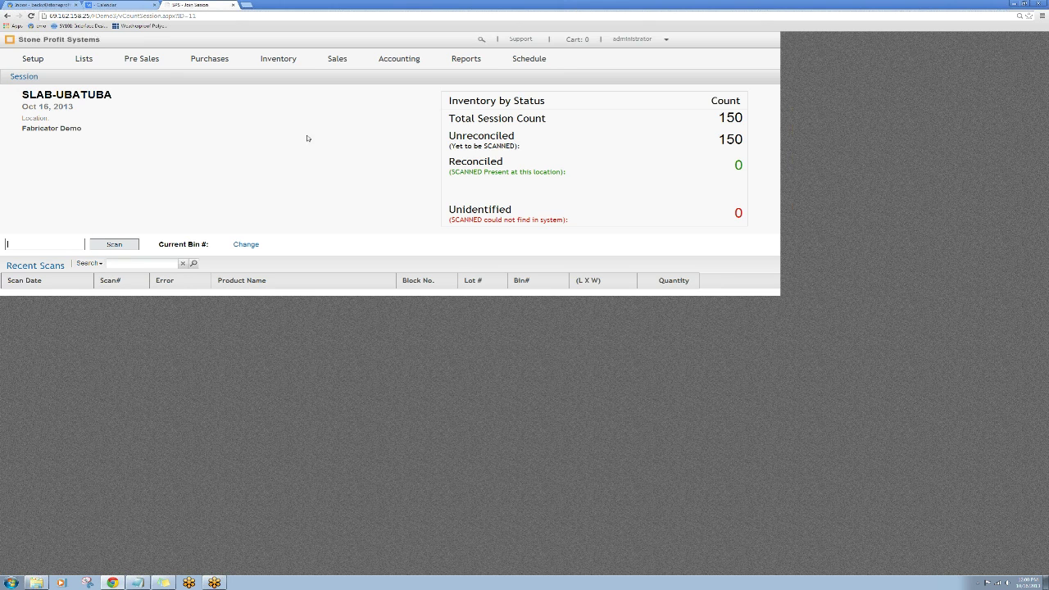
{"action": "left_click_drag", "start_coordinate": [448, 121], "coordinate": [751, 116]}
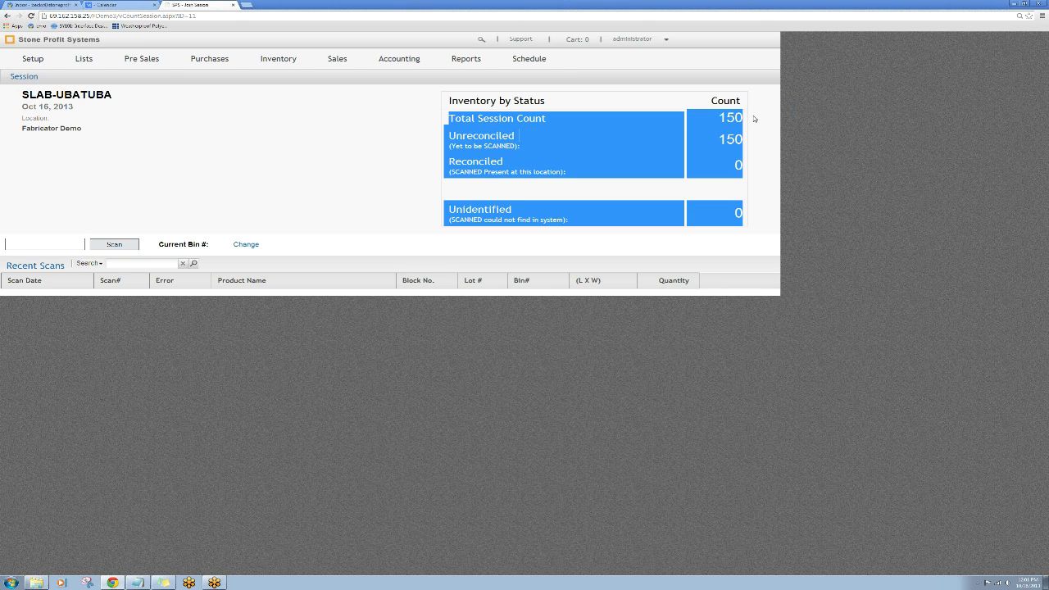
Join the active Sep 11th Test physical count session, review its unreconciled and reconciled counts, and return to Inventory Home
{"action": "left_click", "coordinate": [260, 60]}
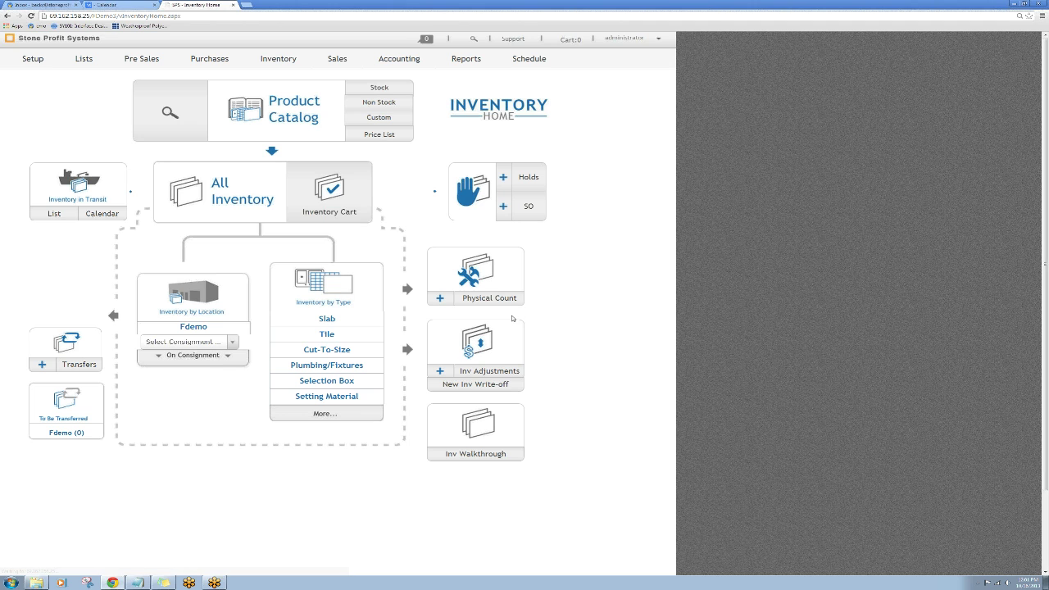
{"action": "left_click", "coordinate": [491, 286]}
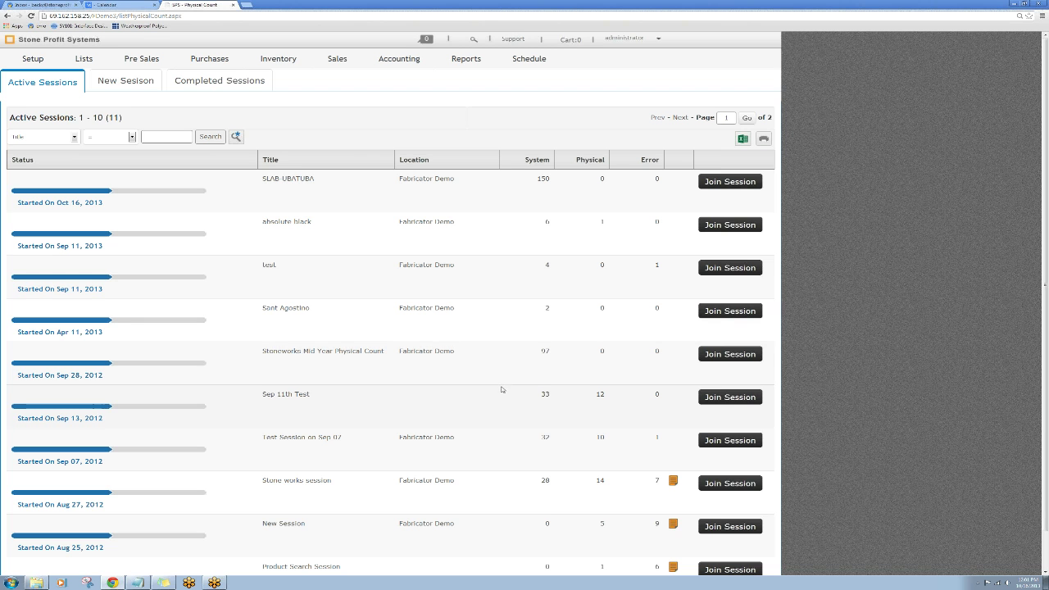
{"action": "left_click", "coordinate": [718, 398]}
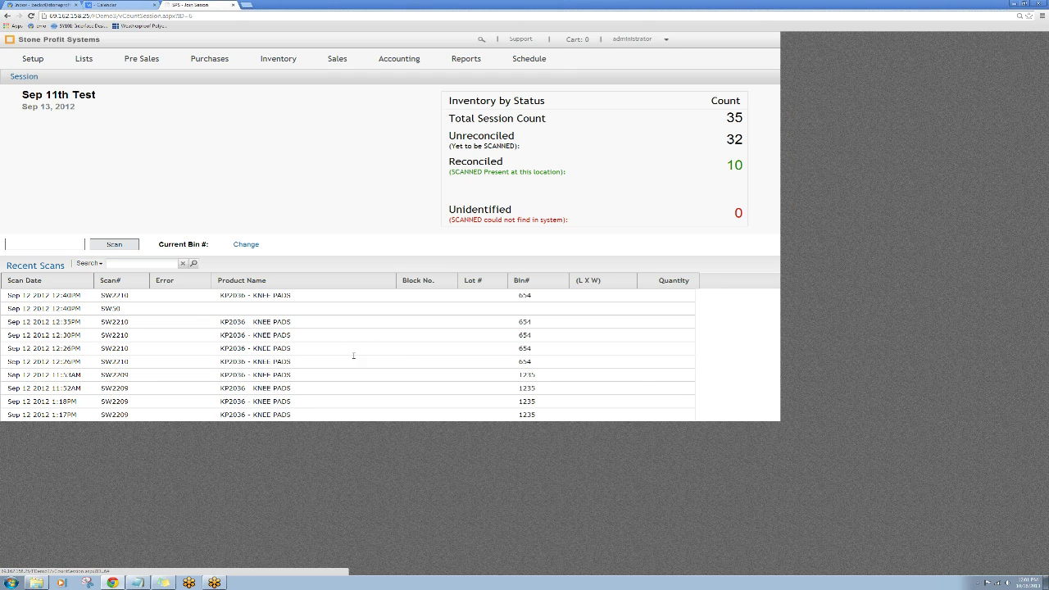
{"action": "left_click_drag", "start_coordinate": [447, 135], "coordinate": [744, 137]}
{"action": "left_click_drag", "start_coordinate": [447, 163], "coordinate": [750, 171]}
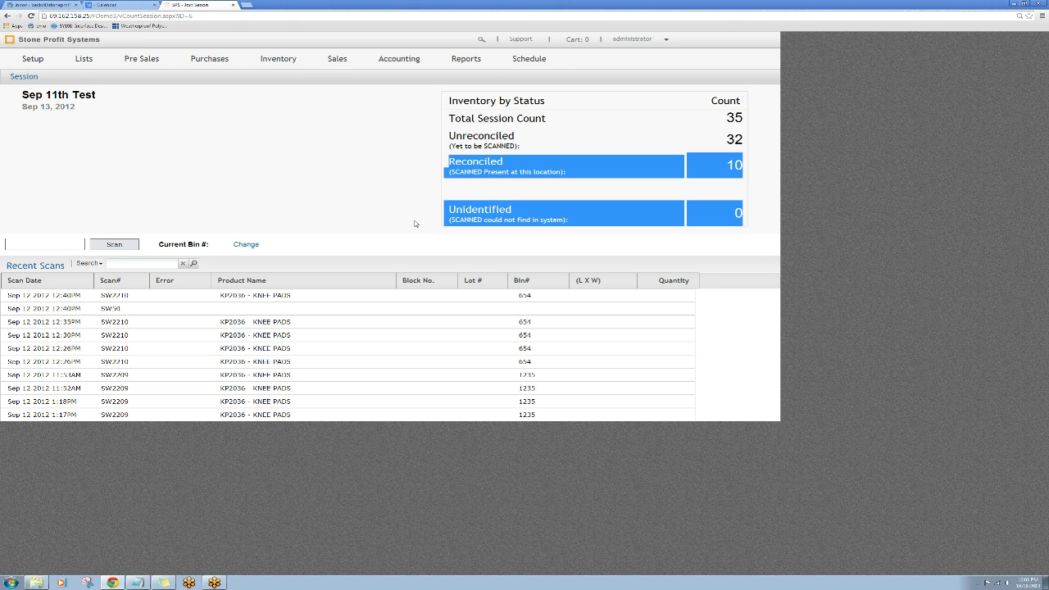
{"action": "left_click", "coordinate": [278, 59]}
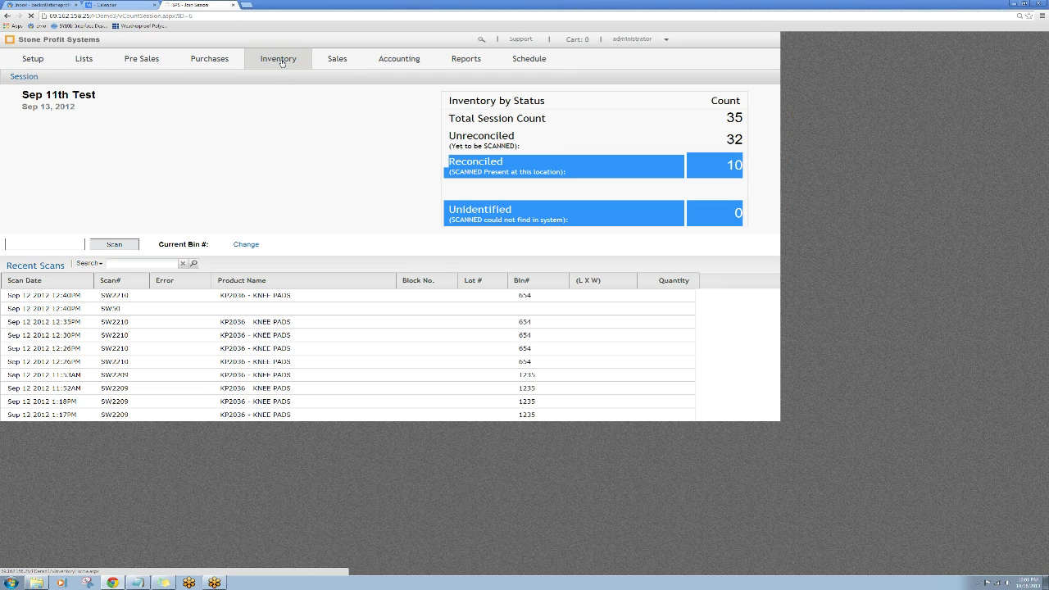